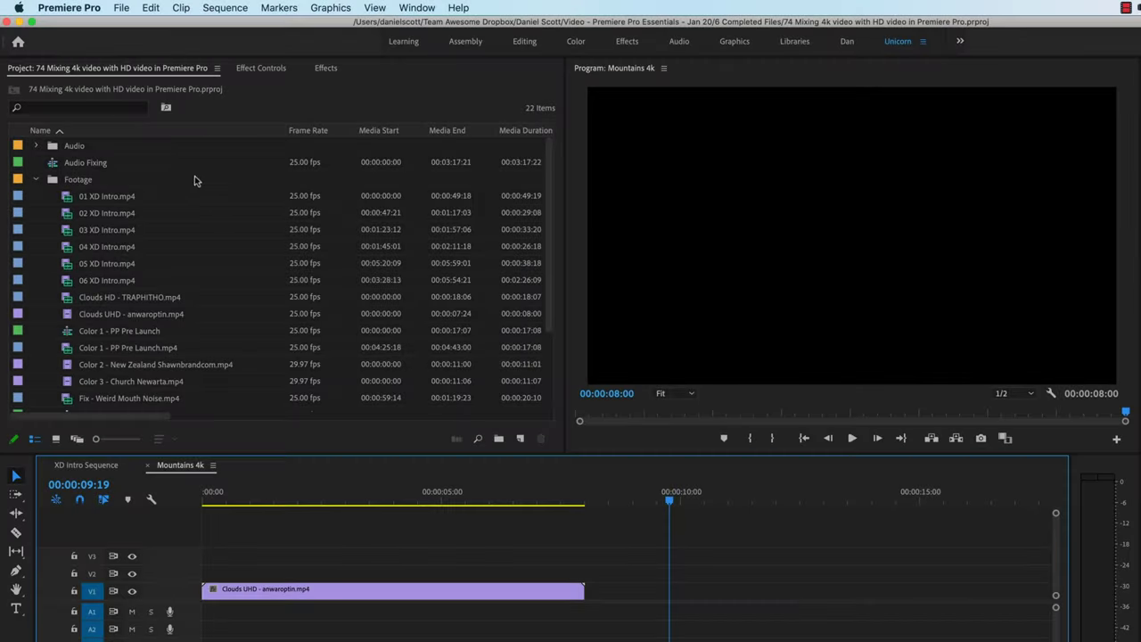
Step: Close the current project and start a new project from the Home screen
left_click(120, 7)
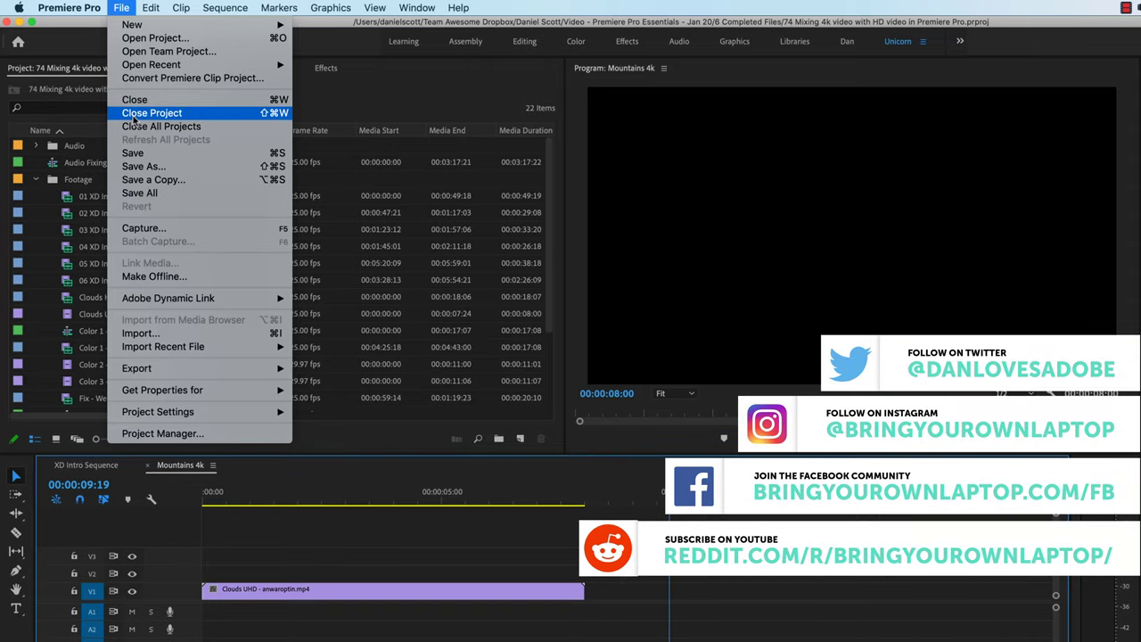
left_click(134, 114)
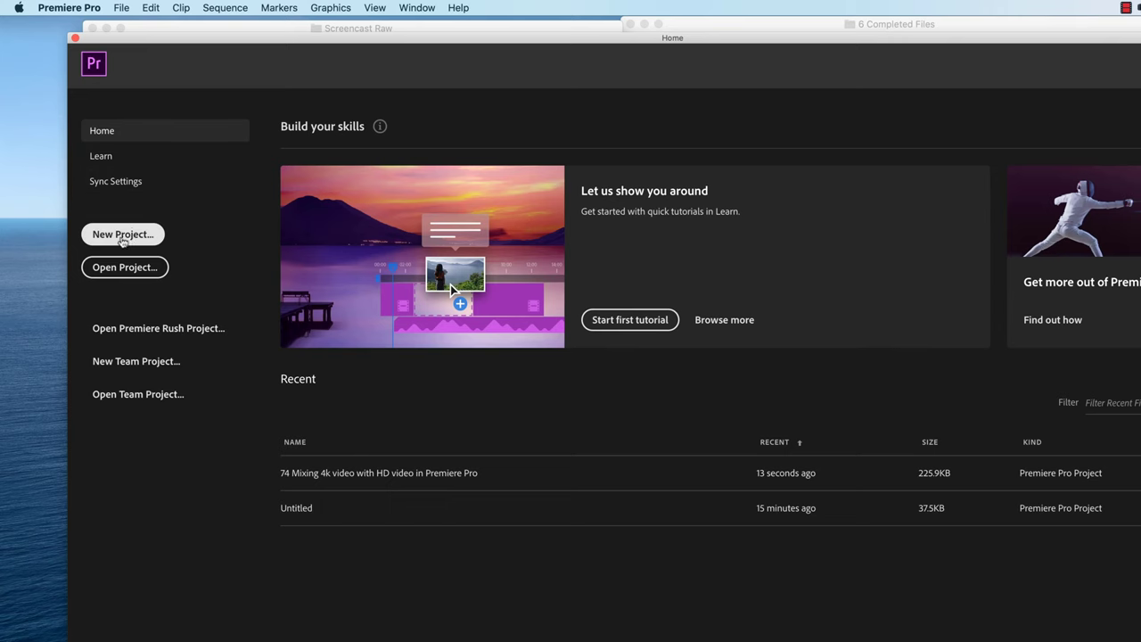
left_click(124, 235)
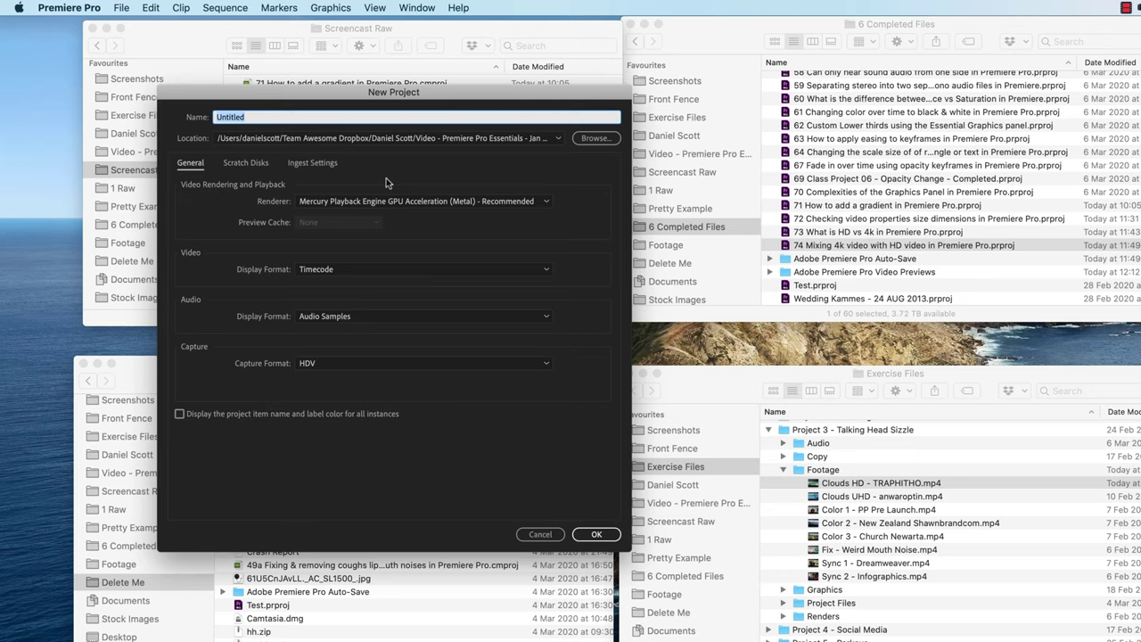
Step: Name the new project 'Tech Info V1' and save it to the Desktop
type("Tech Info V1")
left_click(595, 138)
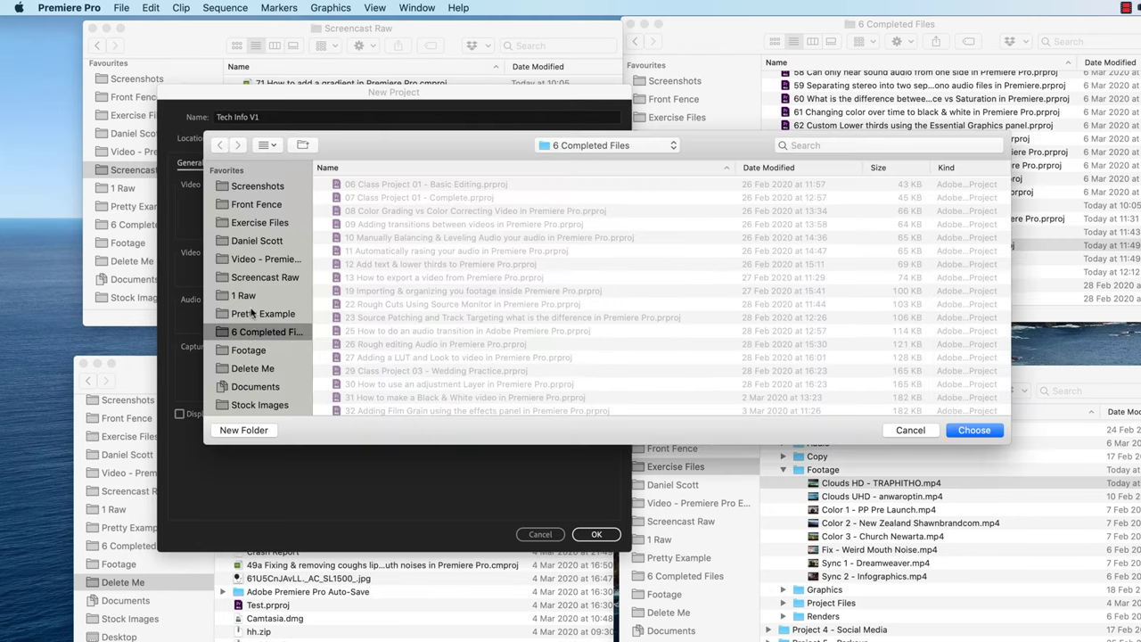
scroll(257, 330, "down", 4)
left_click(250, 352)
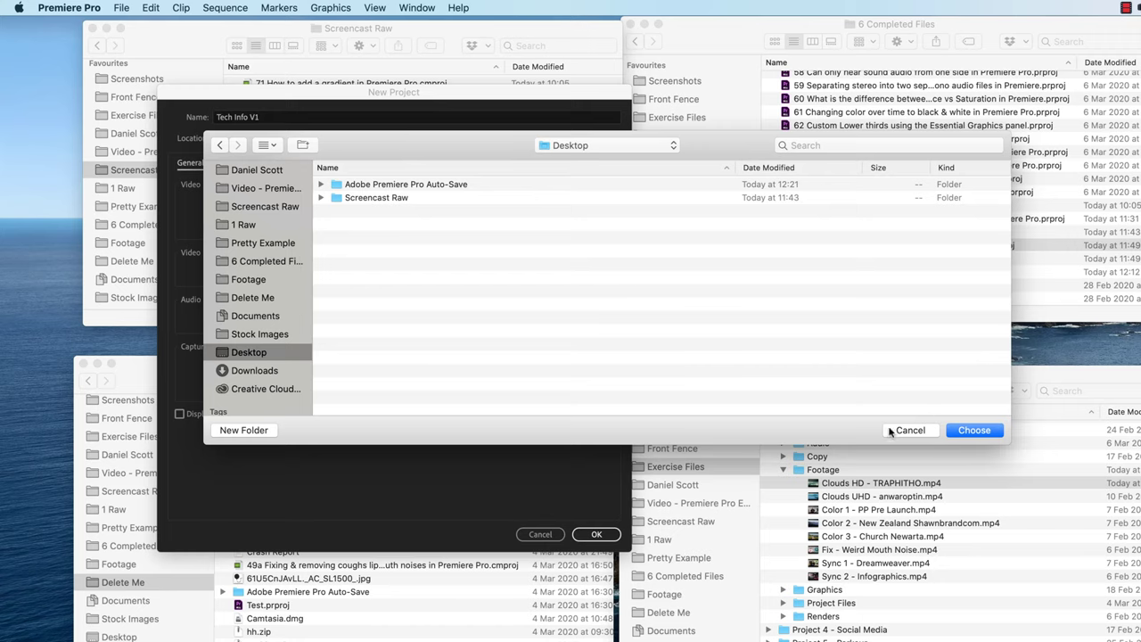
left_click(984, 430)
left_click(596, 534)
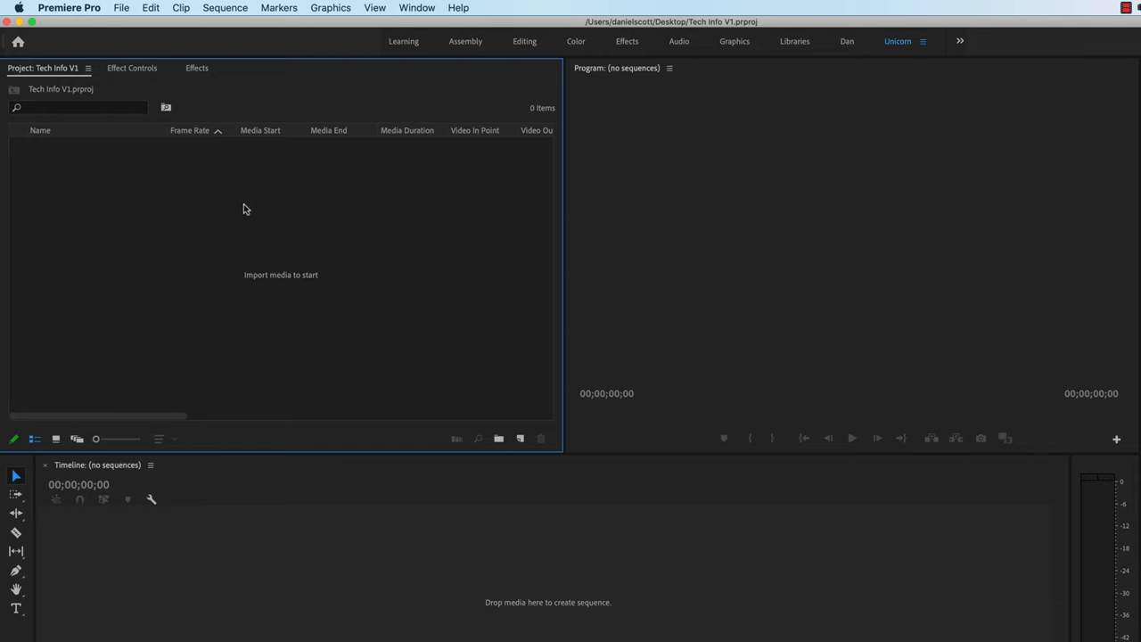
Step: Import the Clouds HD - TRAPHITHO.mp4 and Clouds UHD - anwaroptin.mp4 clips
double_click(246, 207)
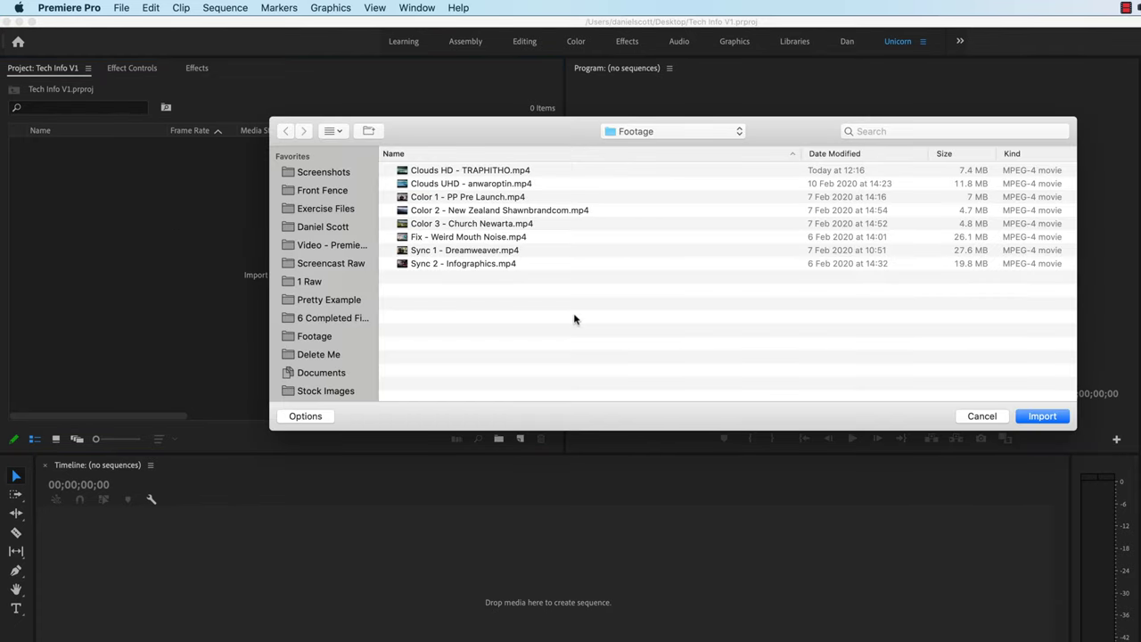
left_click(429, 175)
left_click(433, 185, "shift")
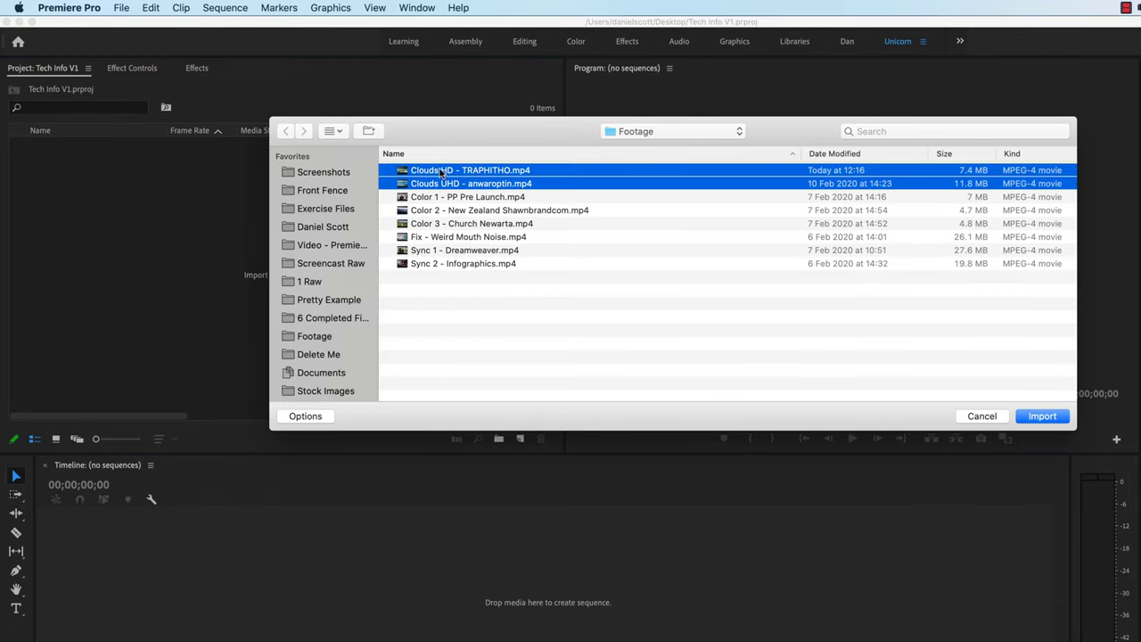
left_click(1053, 417)
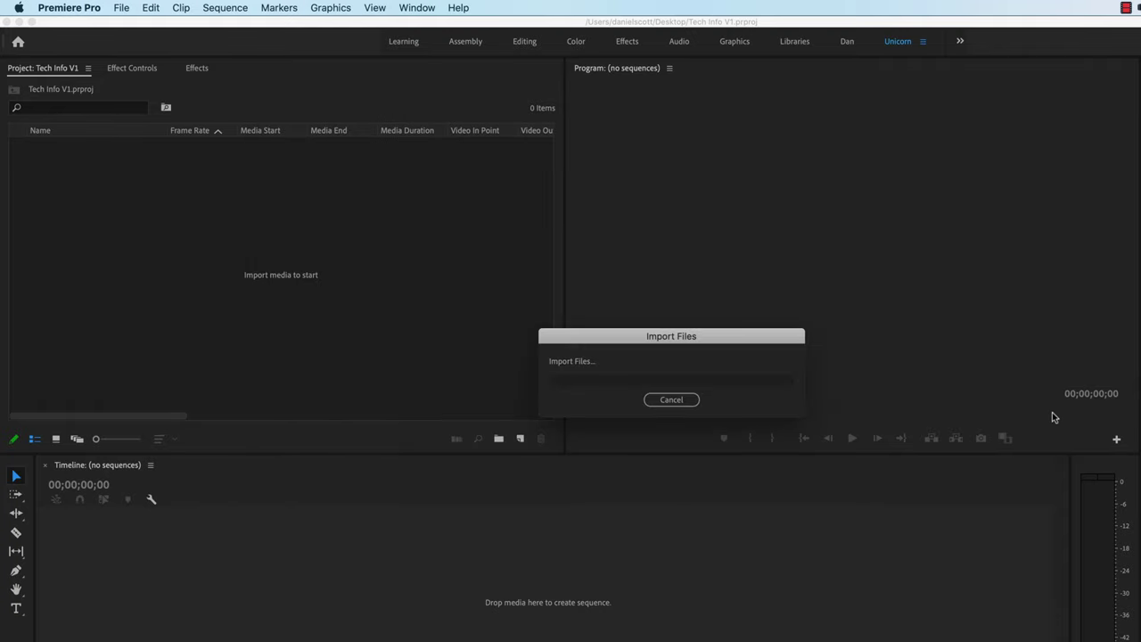
Step: Create a new sequence from the Digital SLR 1080p preset DSLR 1080p25
left_click(361, 299)
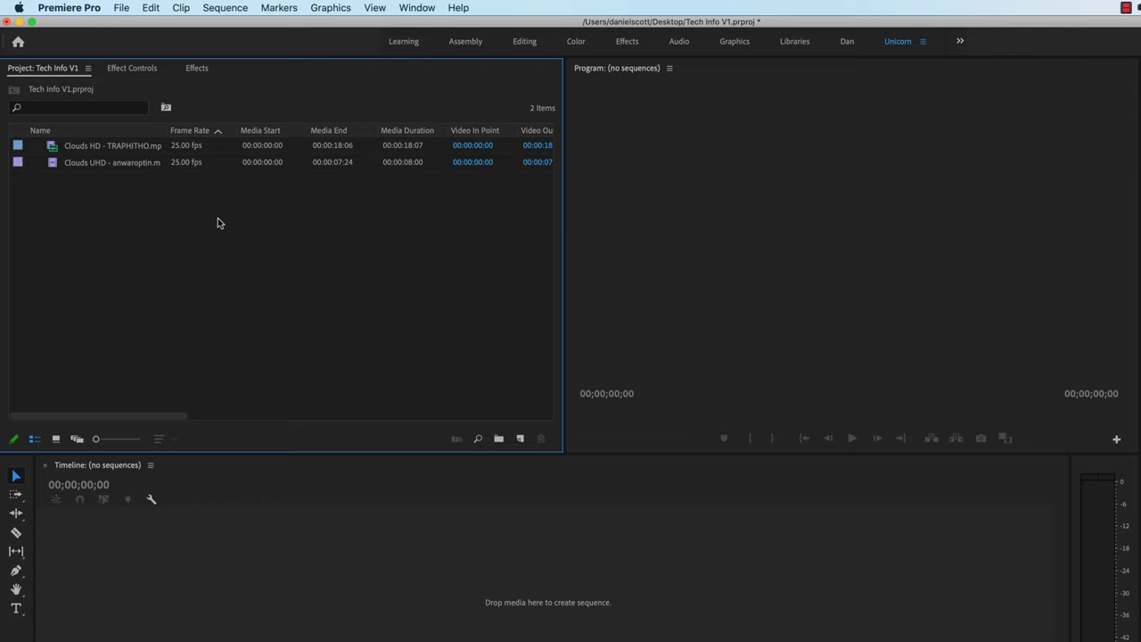
left_click(521, 439)
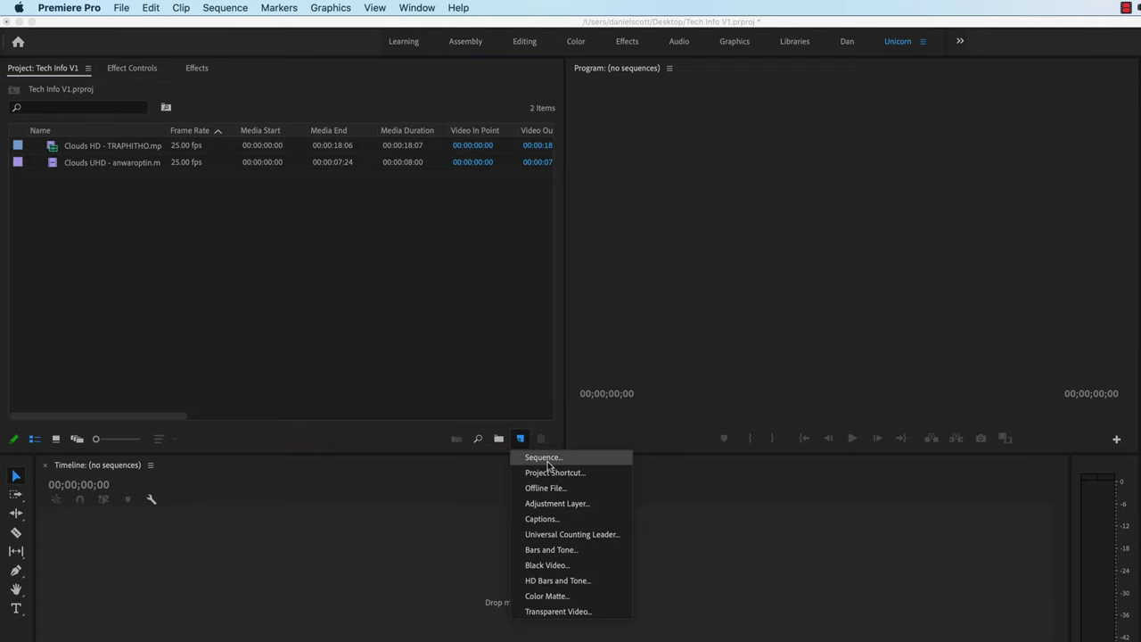
left_click(548, 463)
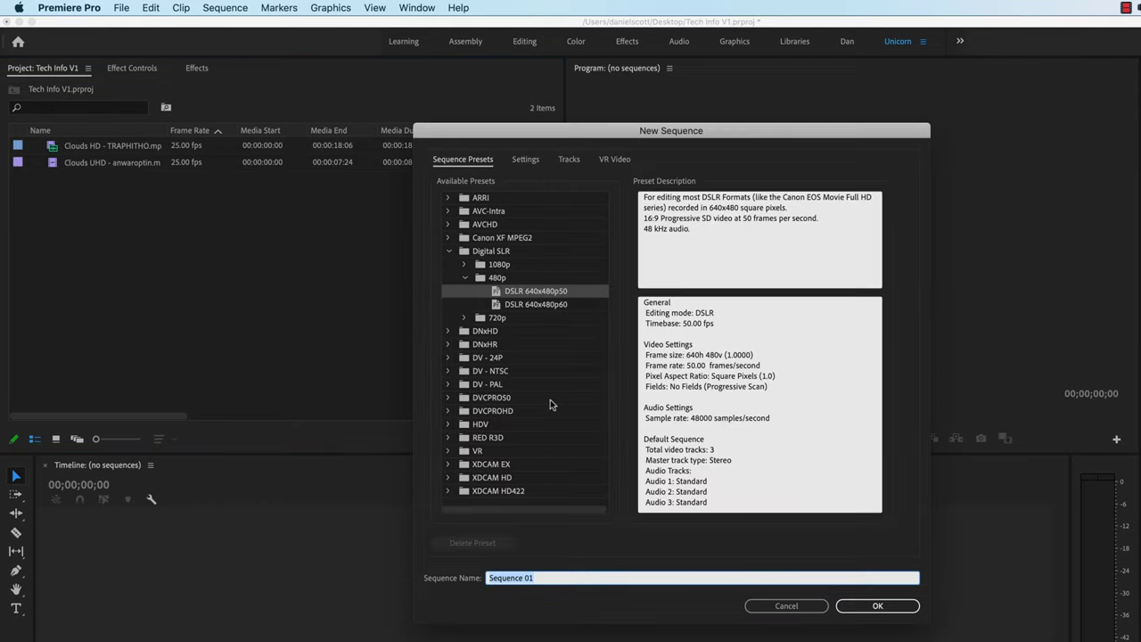
left_click(464, 277)
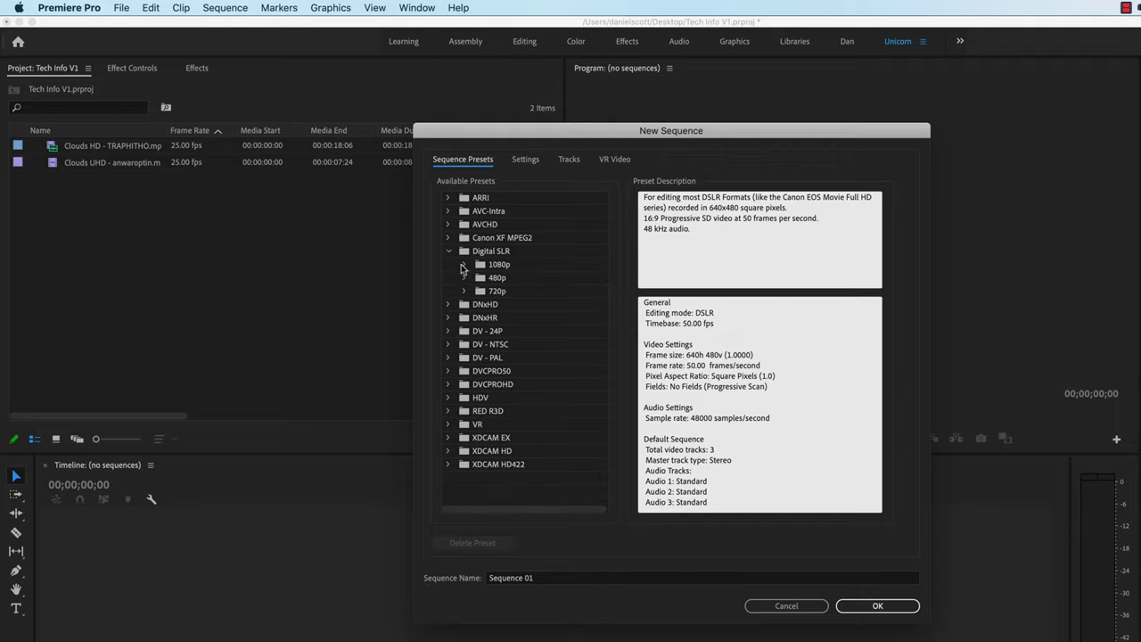
left_click(499, 267)
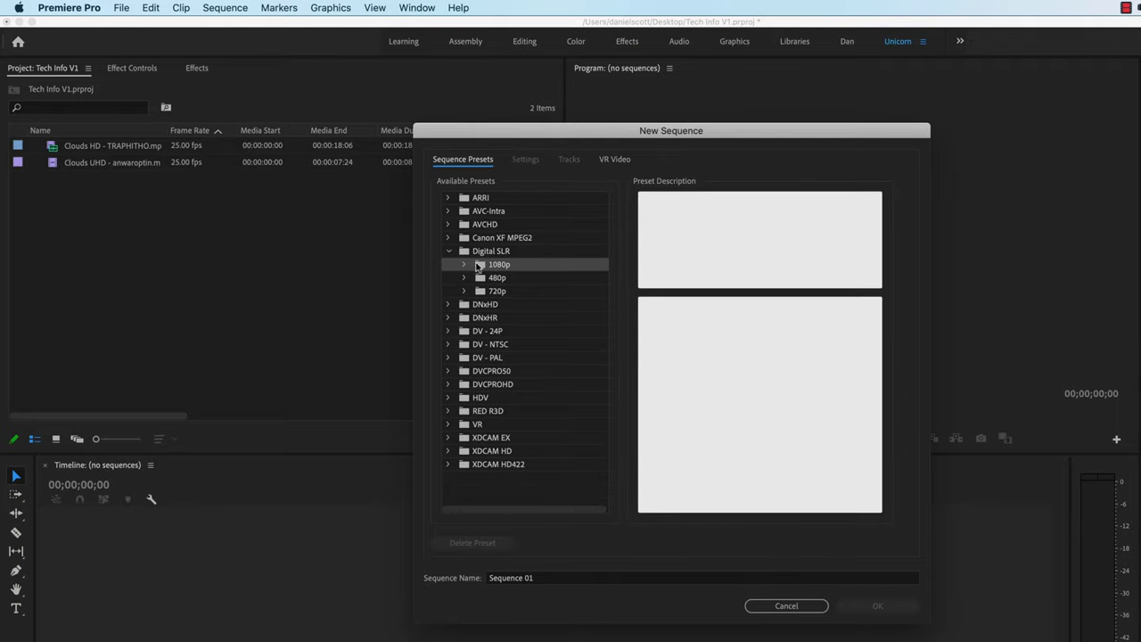
left_click(464, 265)
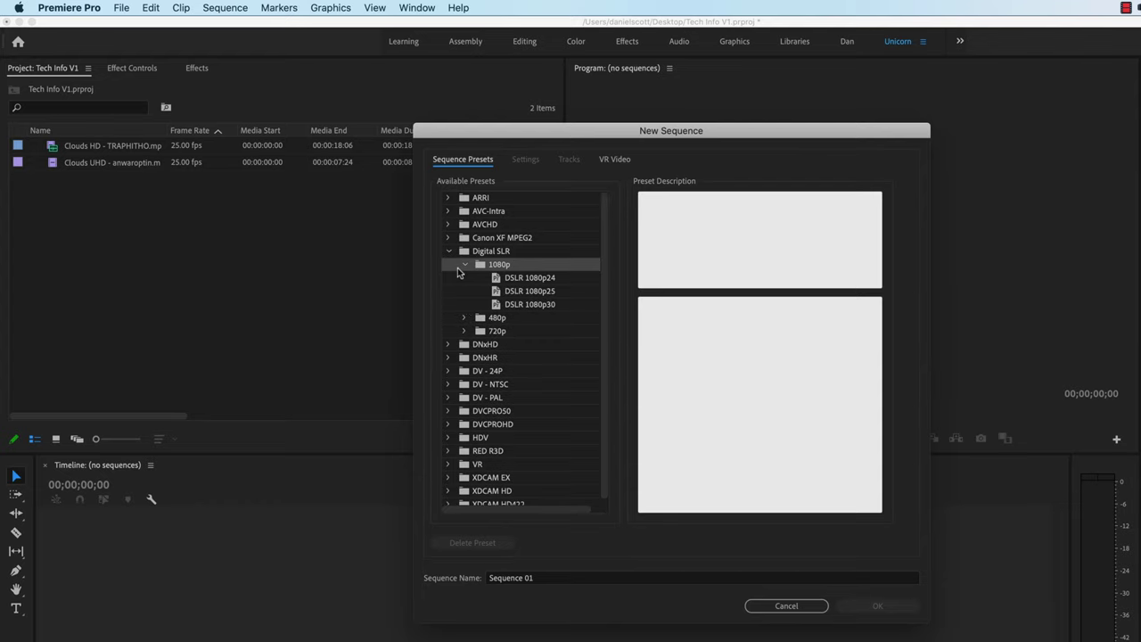
left_click(525, 292)
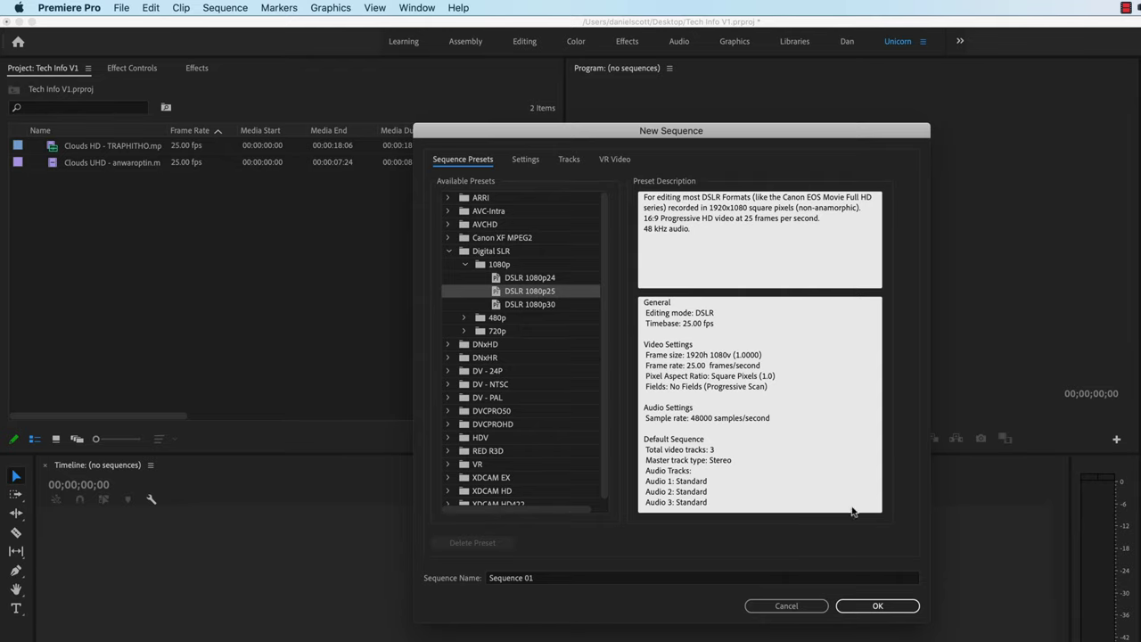
left_click(878, 605)
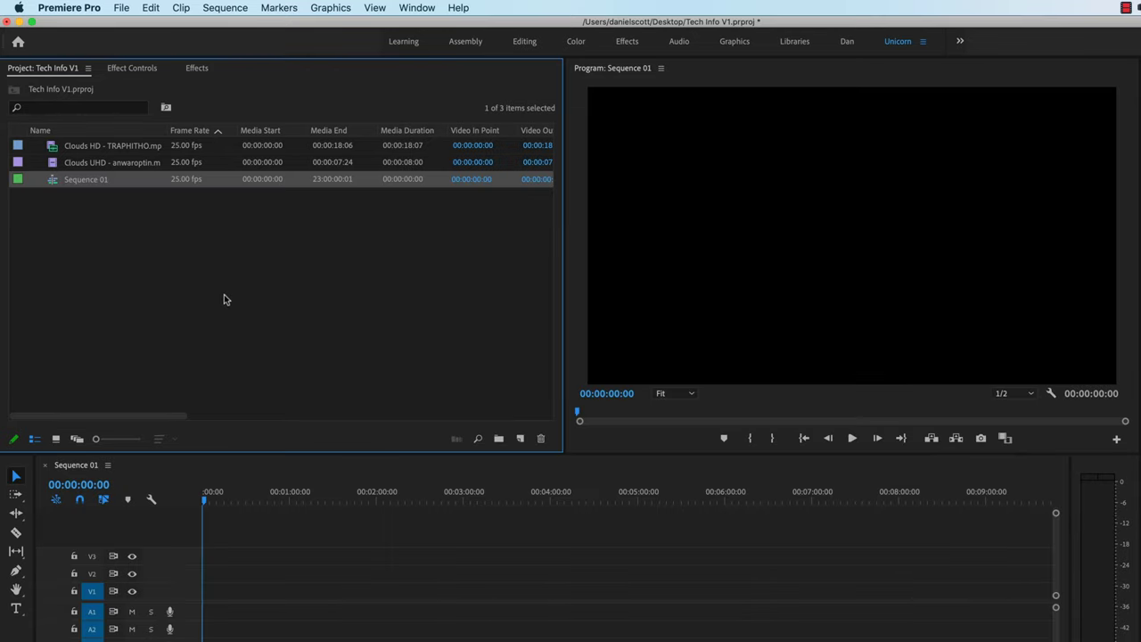
Step: Rename Sequence 01 to 'Mountains HD'
left_click(92, 178)
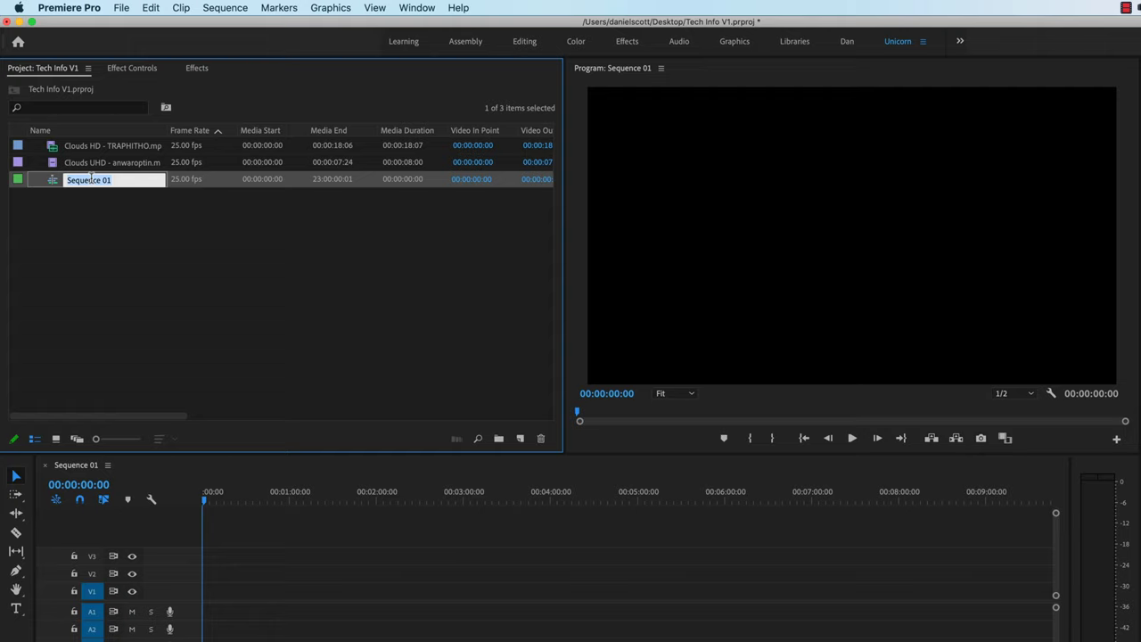
type("Mountains HD")
left_click(340, 309)
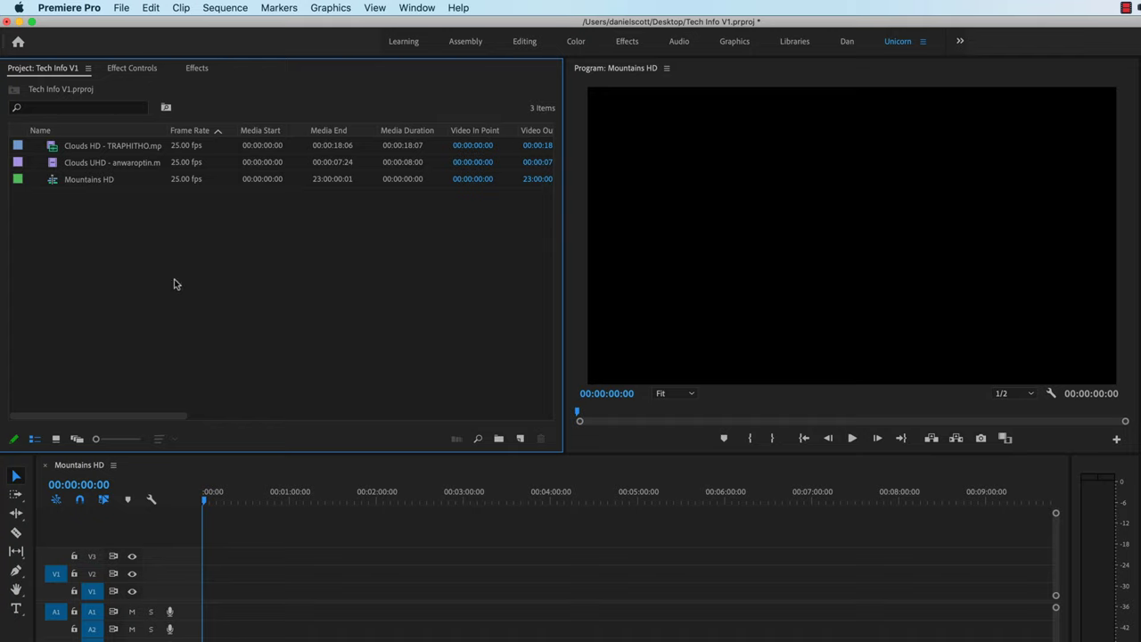
Step: Place Clouds UHD at the start of V1, keeping the existing HD sequence settings
left_click(105, 167)
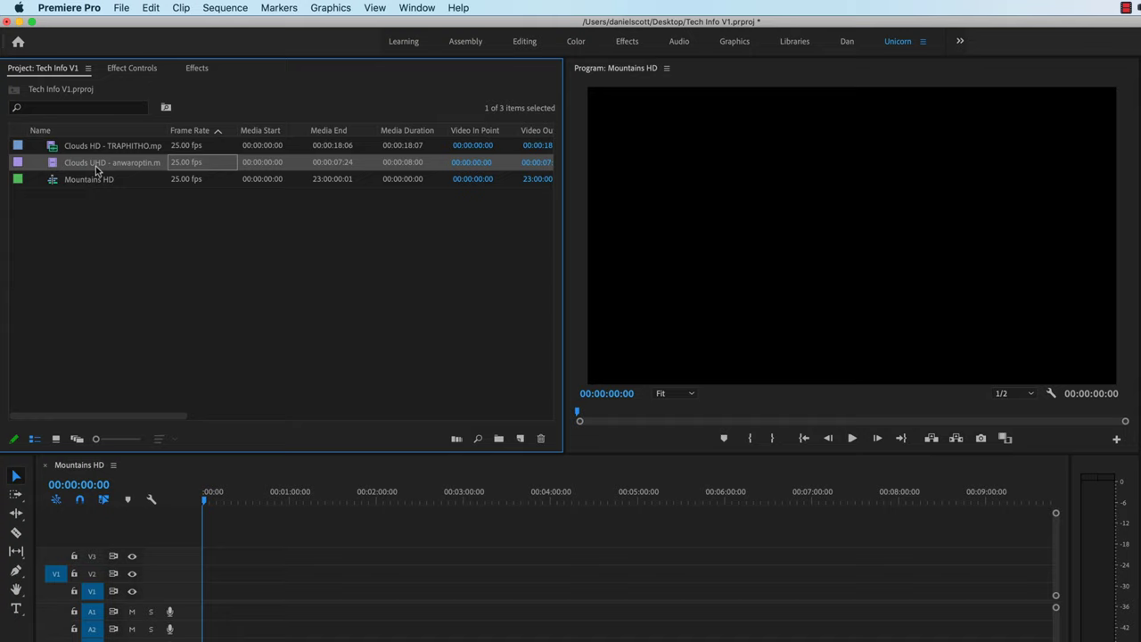
left_click_drag(52, 168, 214, 610)
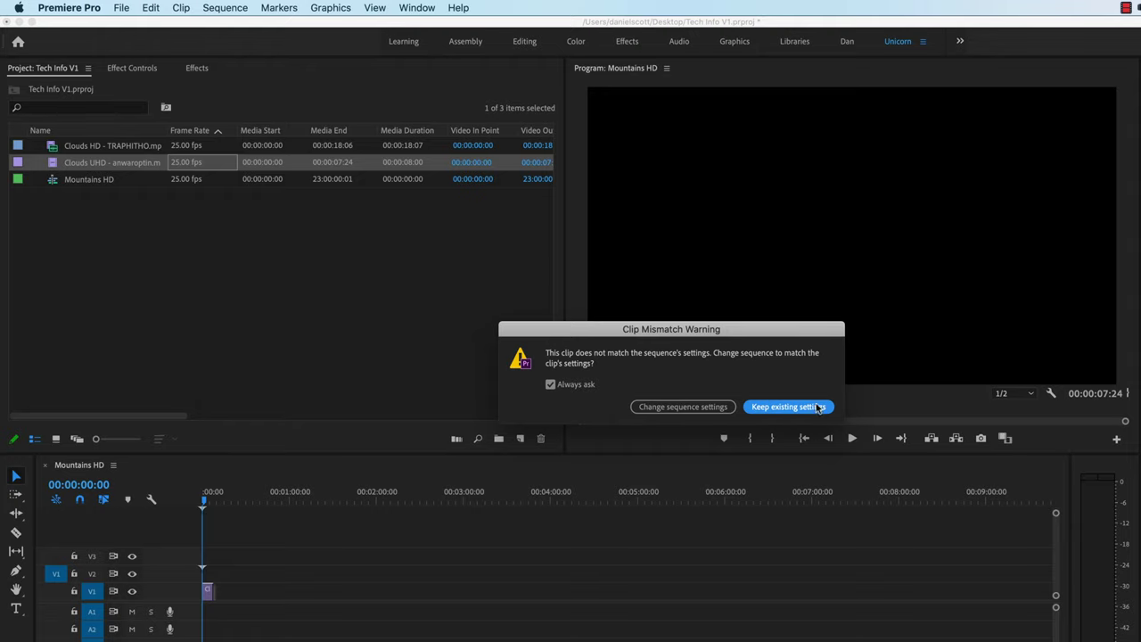
left_click(788, 406)
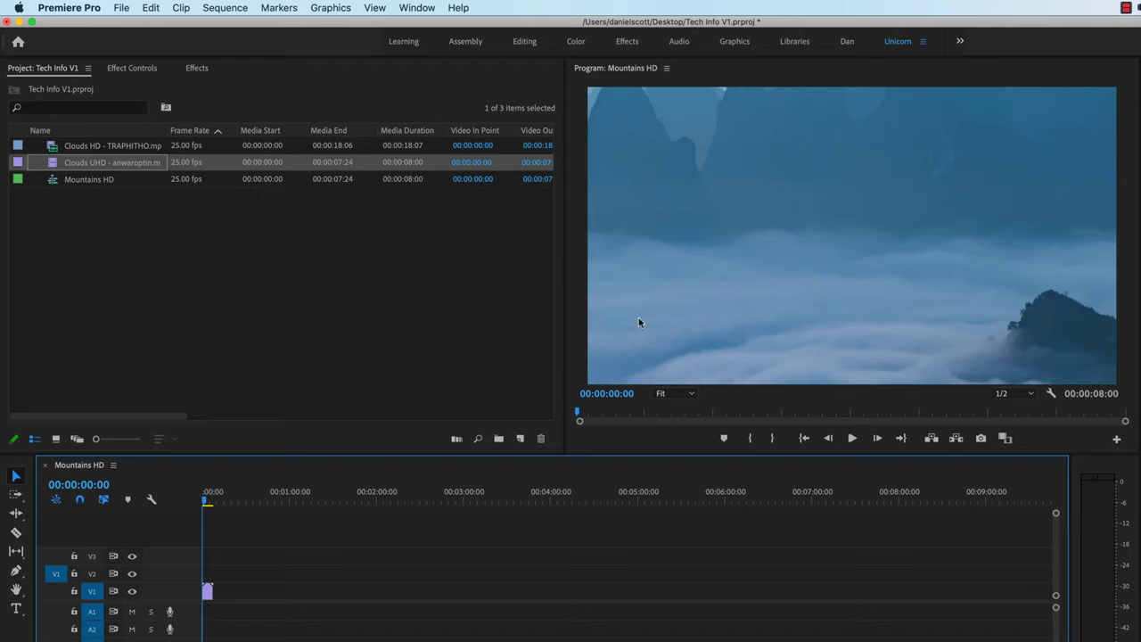
Step: Review the Timeline preferences, leaving Show Clip Mismatch Warning enabled, and close Preferences
left_click(66, 8)
mouse_move(77, 50)
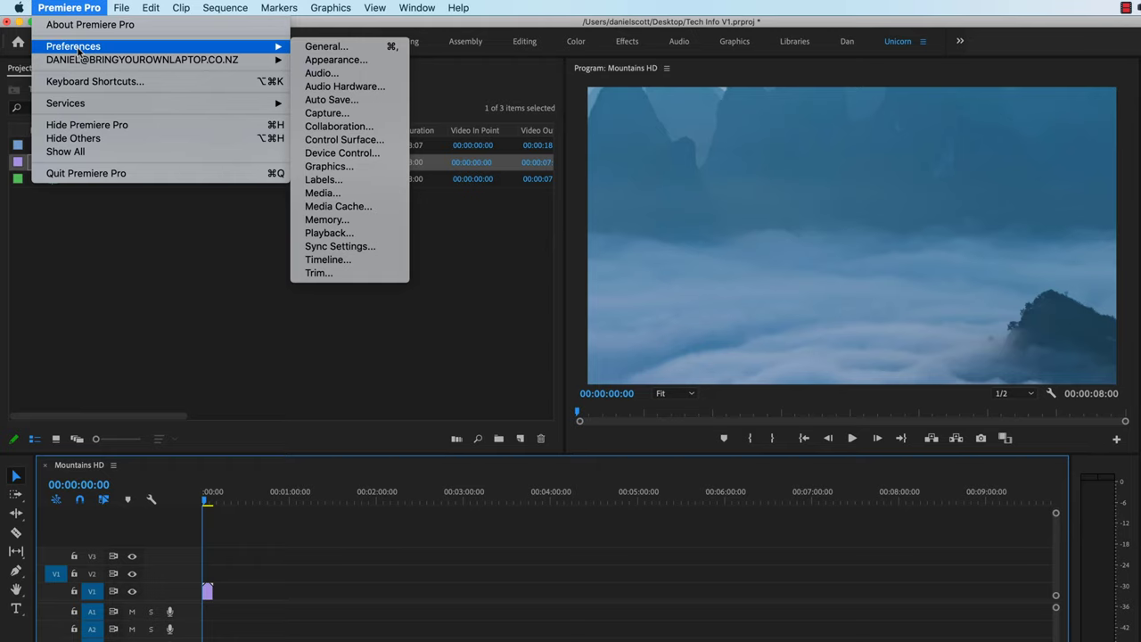
mouse_move(162, 5)
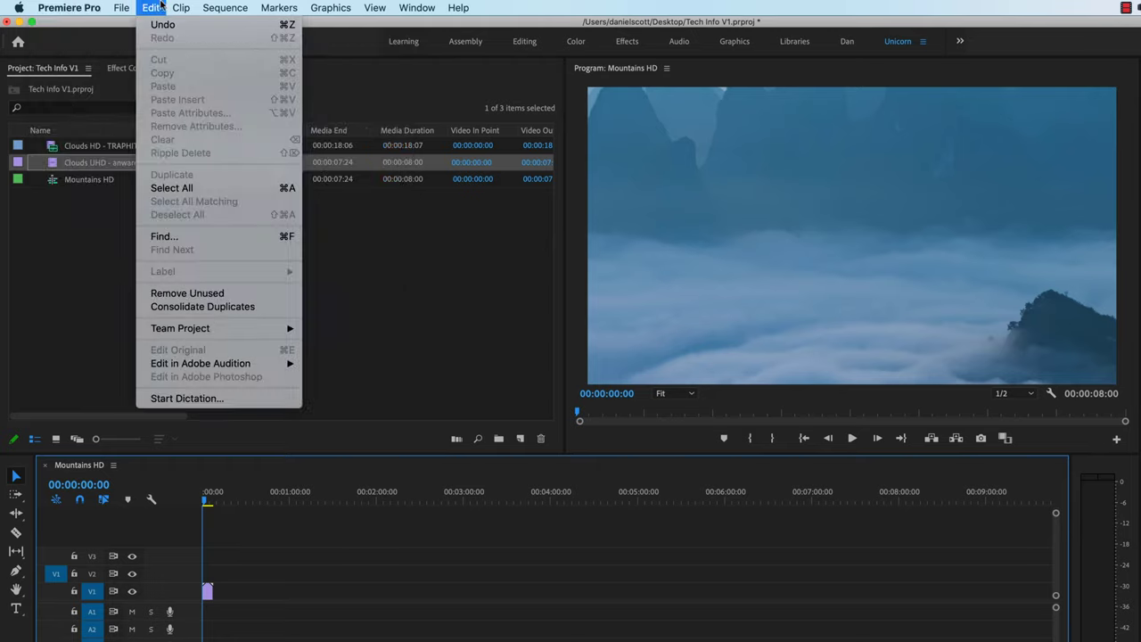
mouse_move(82, 7)
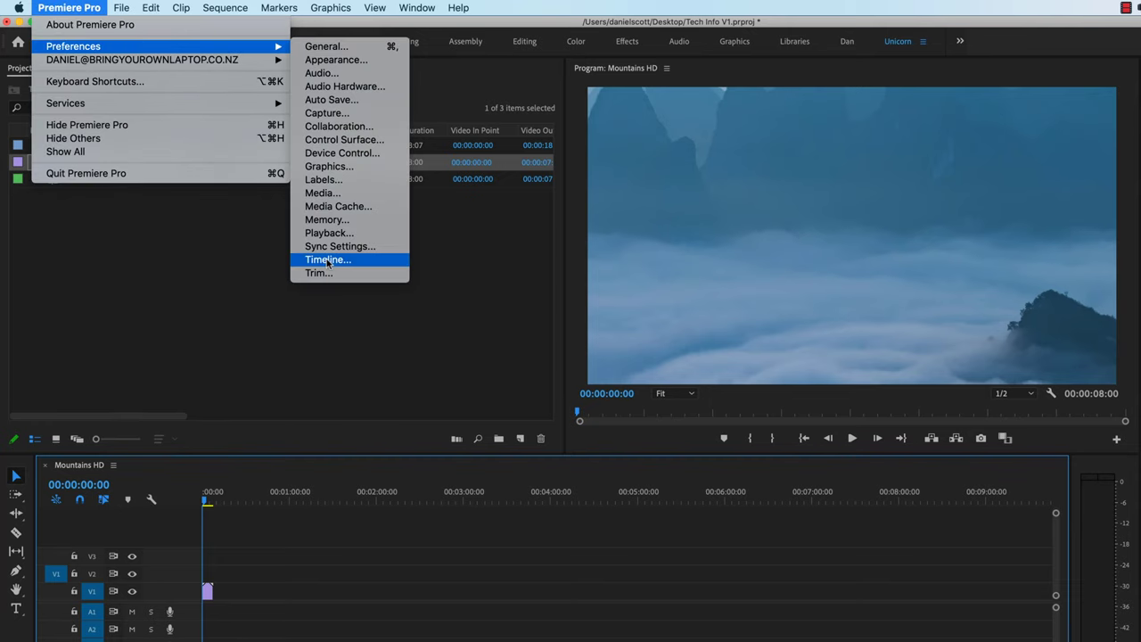
left_click(327, 261)
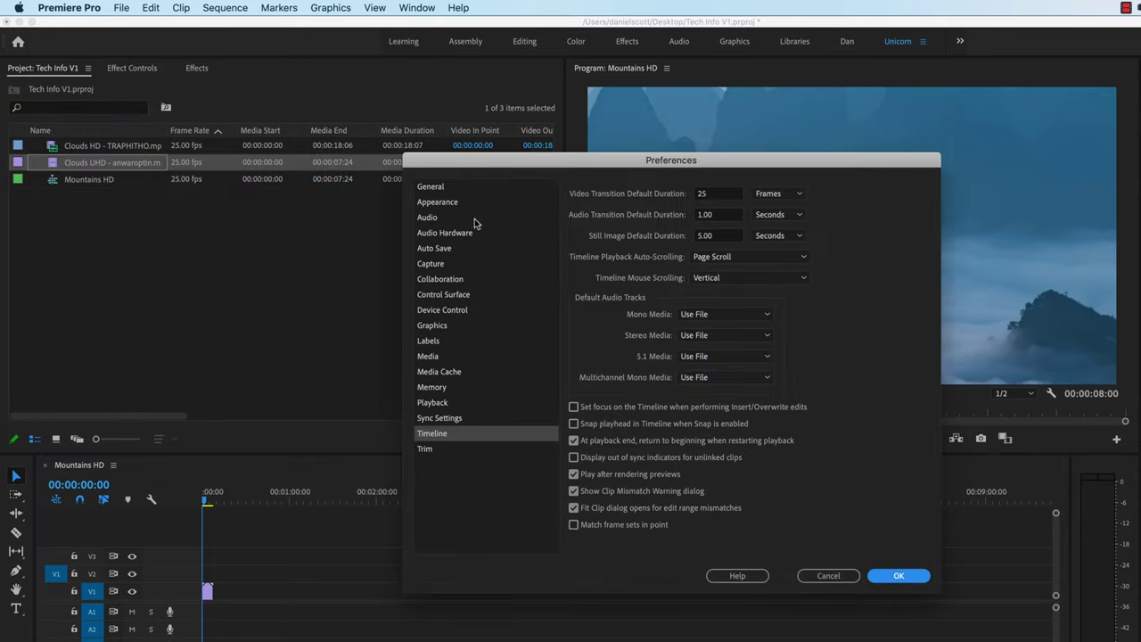
left_click(460, 188)
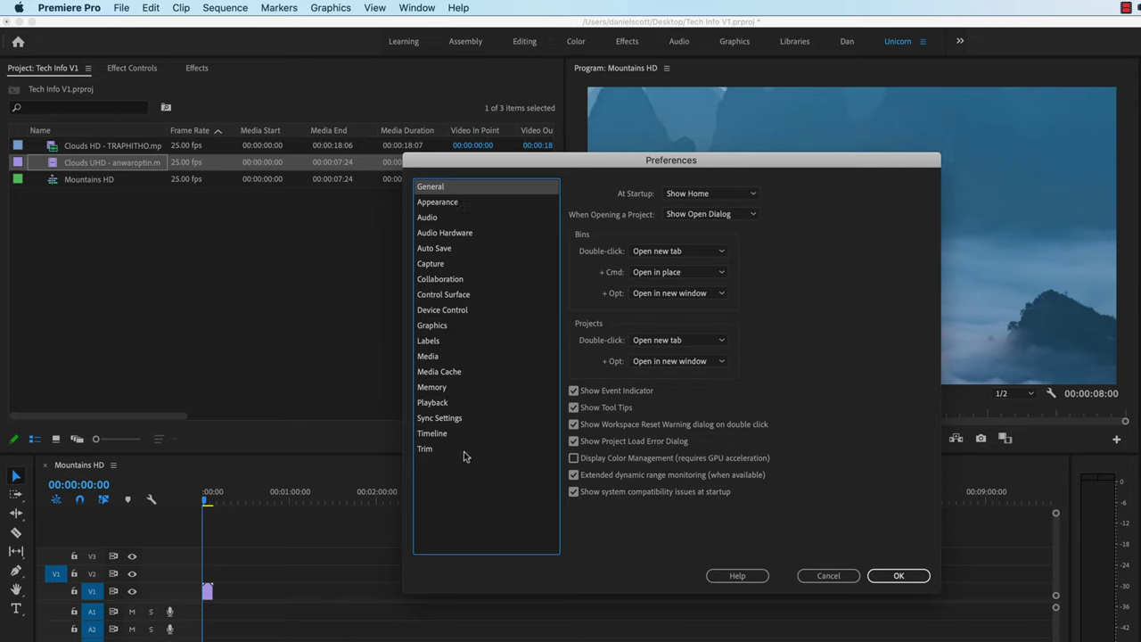
left_click(443, 435)
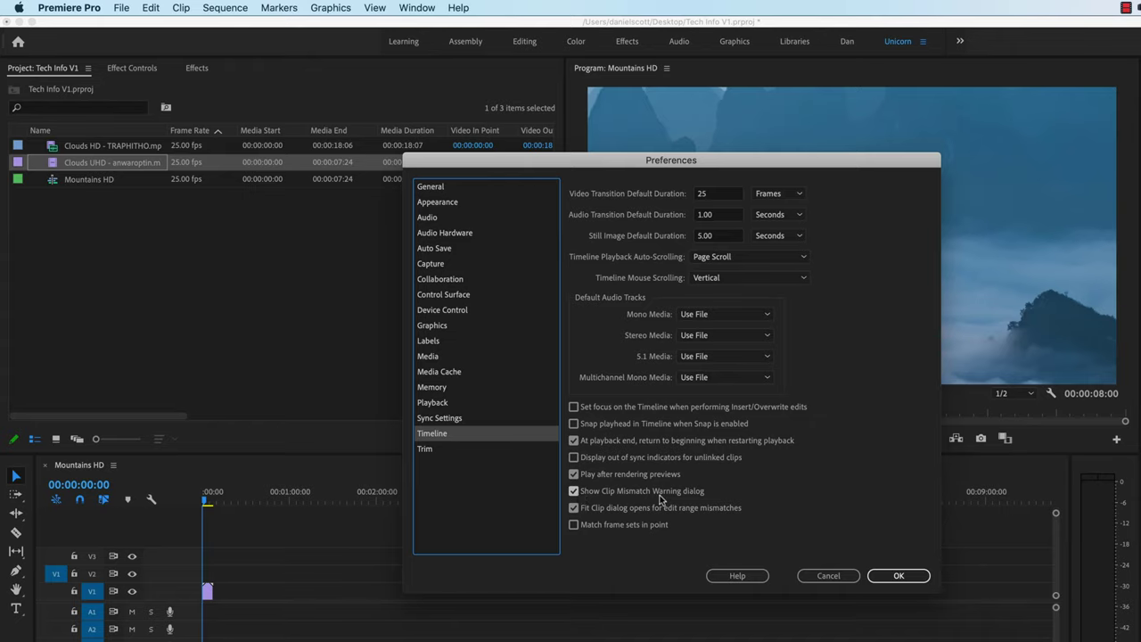
left_click(895, 581)
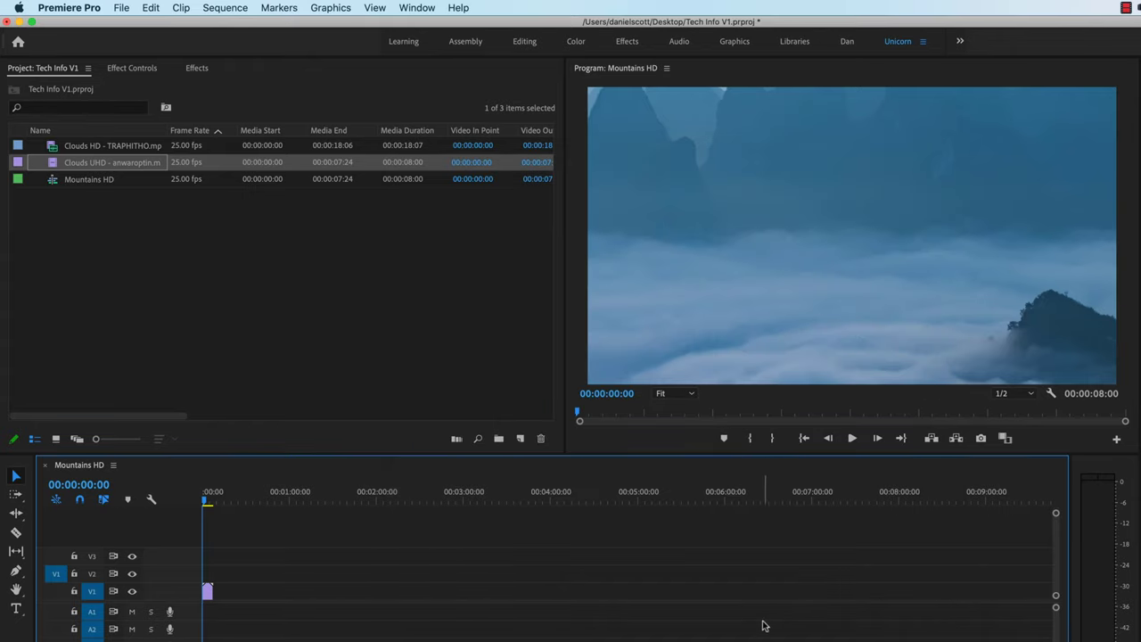
Step: Put the playhead at 00:00:03:22 and set the Program monitor zoom to 25%
left_click(208, 501)
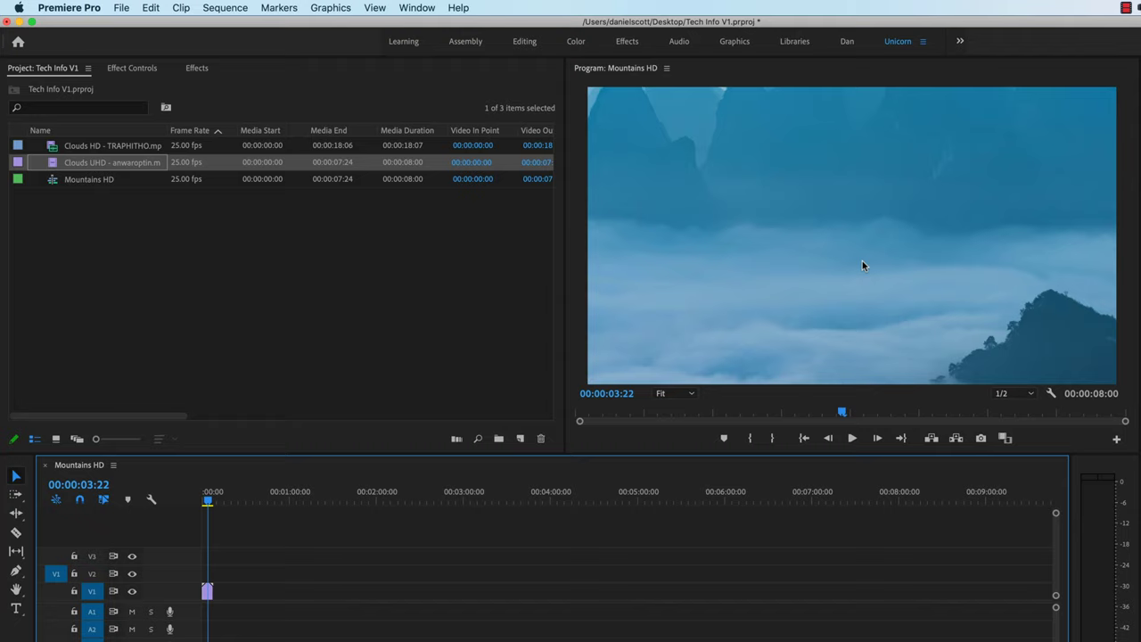
left_click(671, 398)
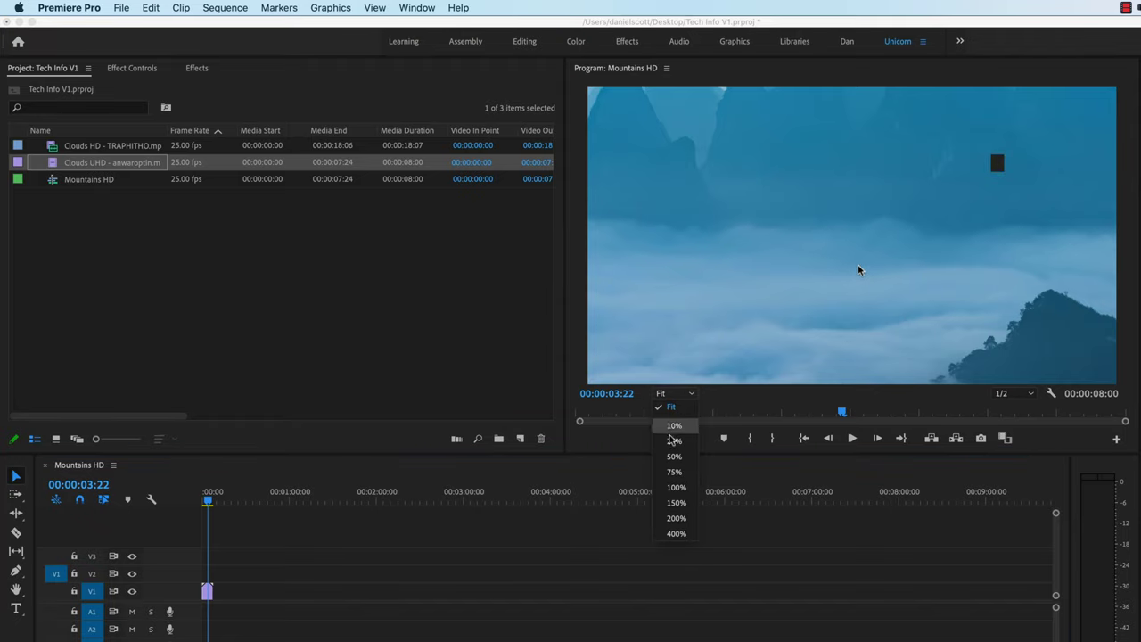
left_click(674, 440)
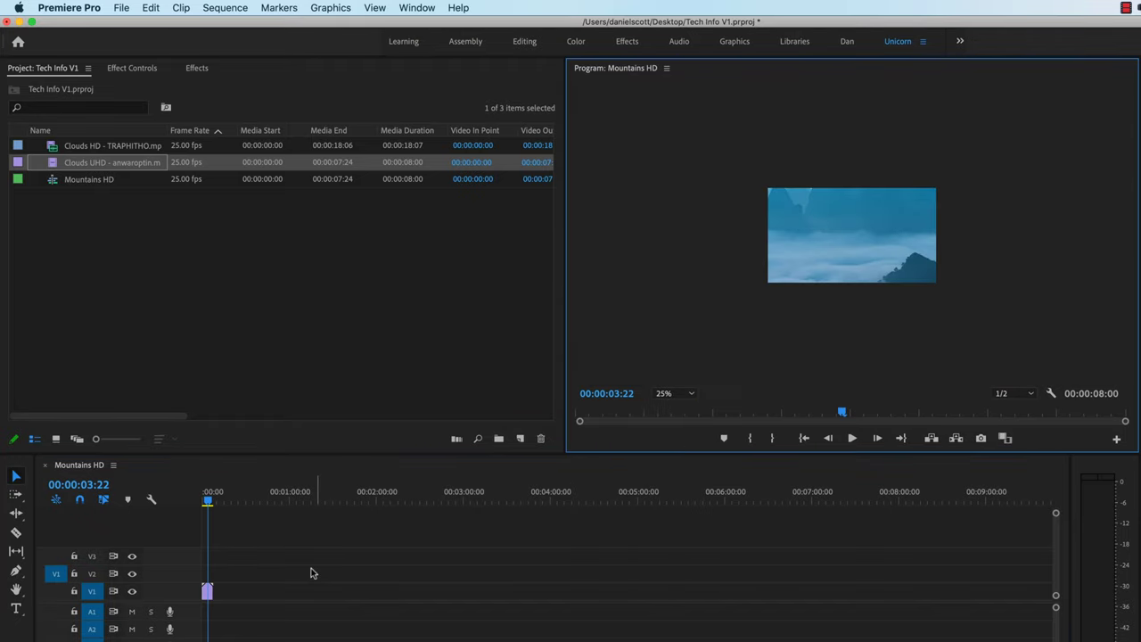
Step: Select the V1 clip to show its transform box and fit the timeline zoom
left_click(207, 592)
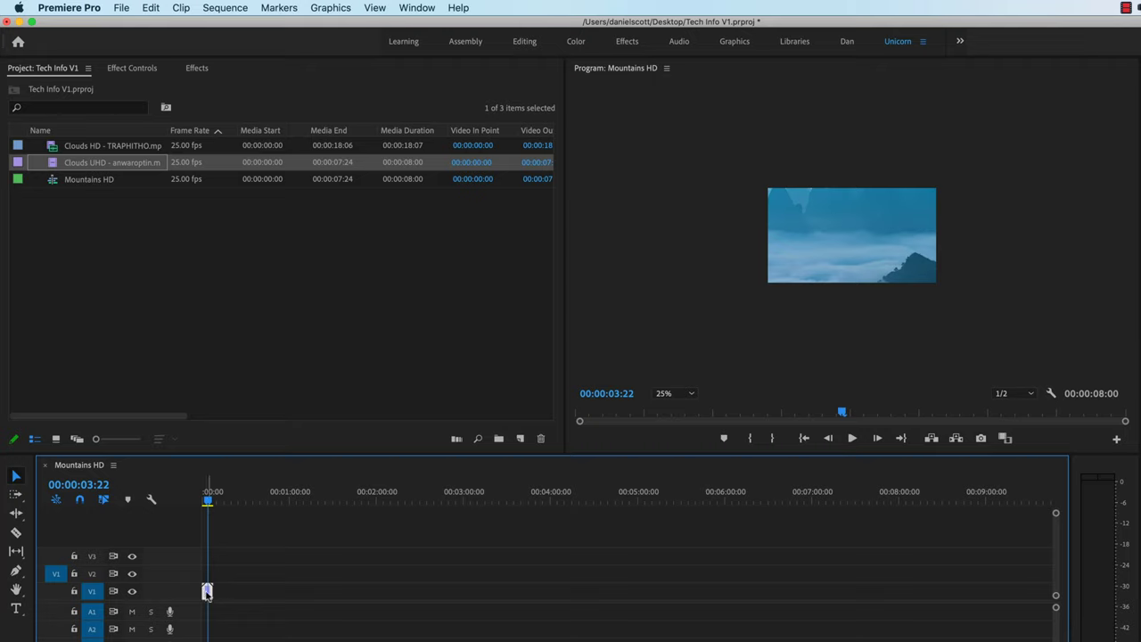
left_click(881, 251)
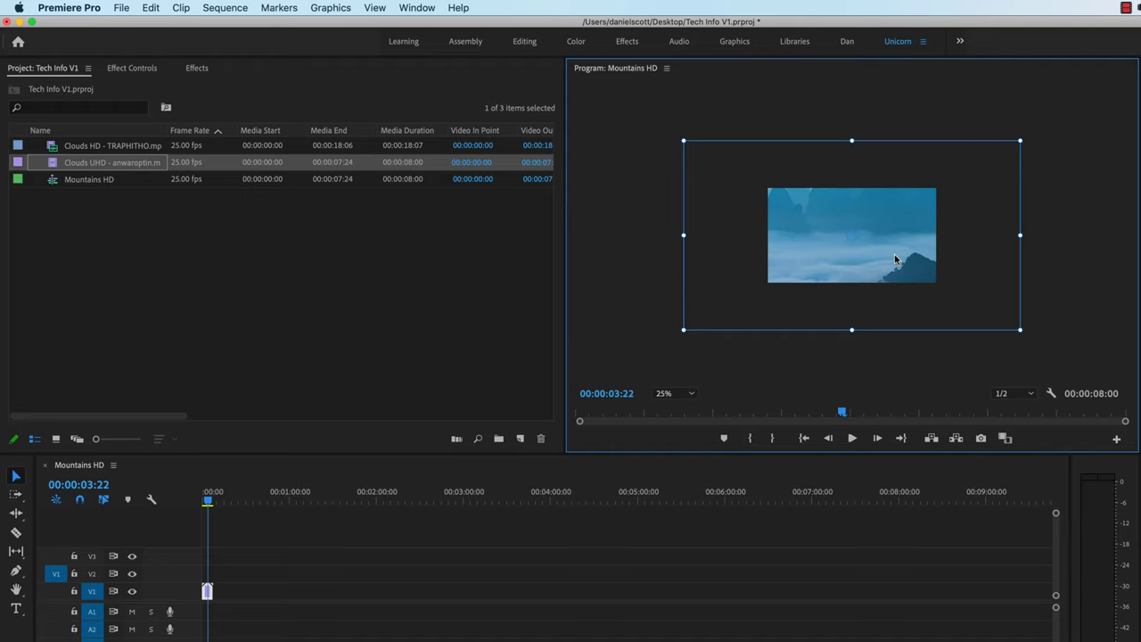
left_click(237, 591)
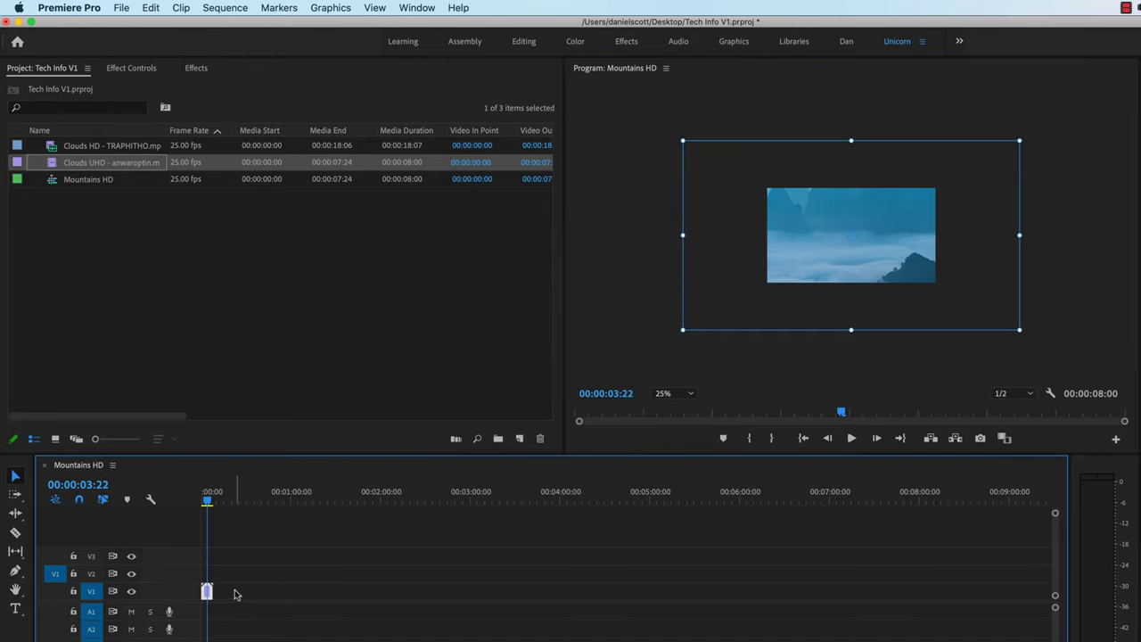
scroll(237, 591, "up", 10)
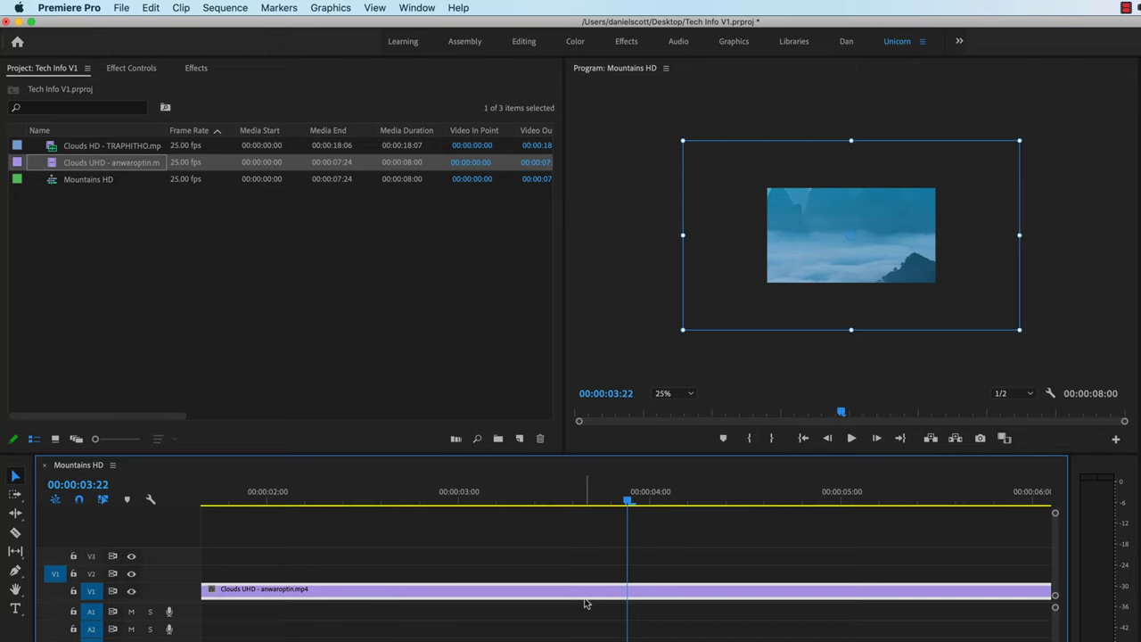
scroll(588, 602, "down", 3)
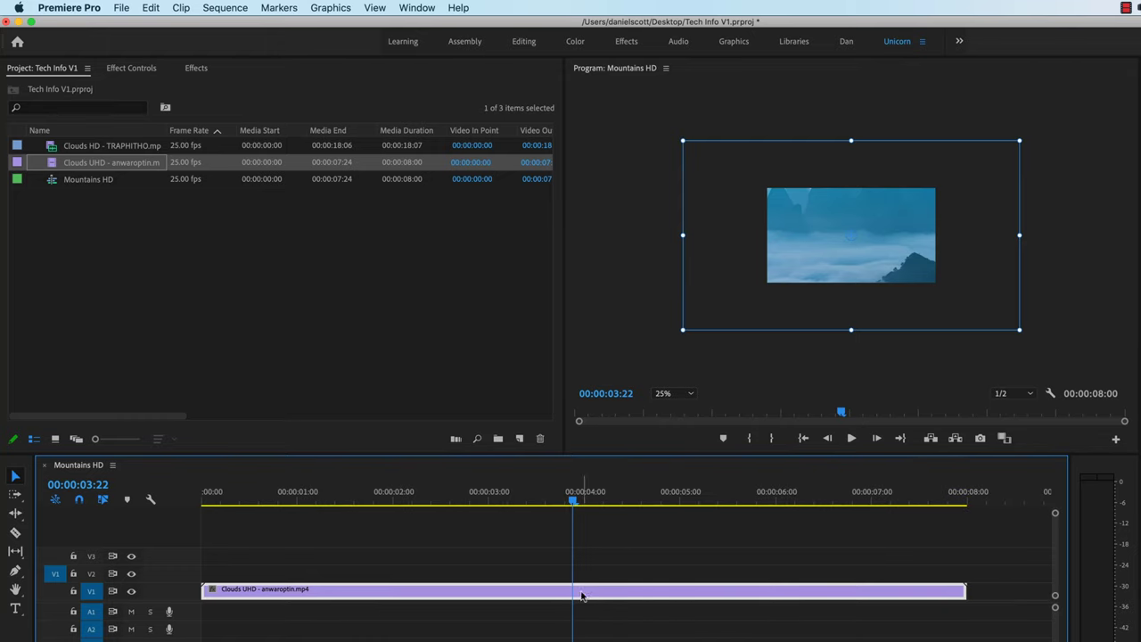
Step: Apply Scale to Frame Size to the Clouds UHD clip, after trying and undoing Set to Frame Size
right_click(602, 598)
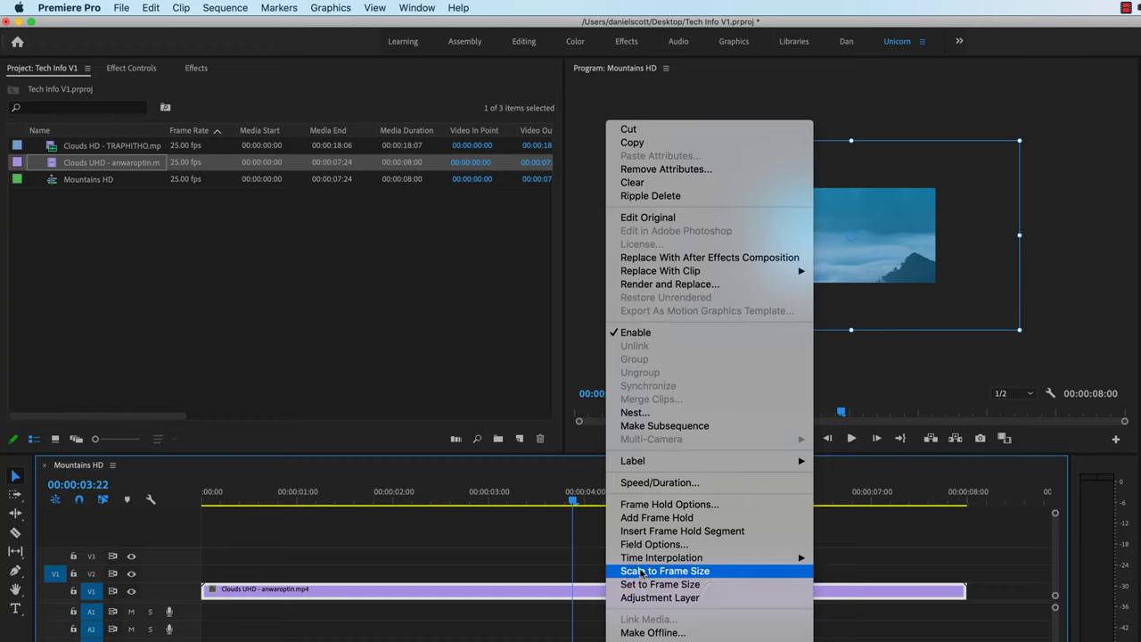
left_click(639, 571)
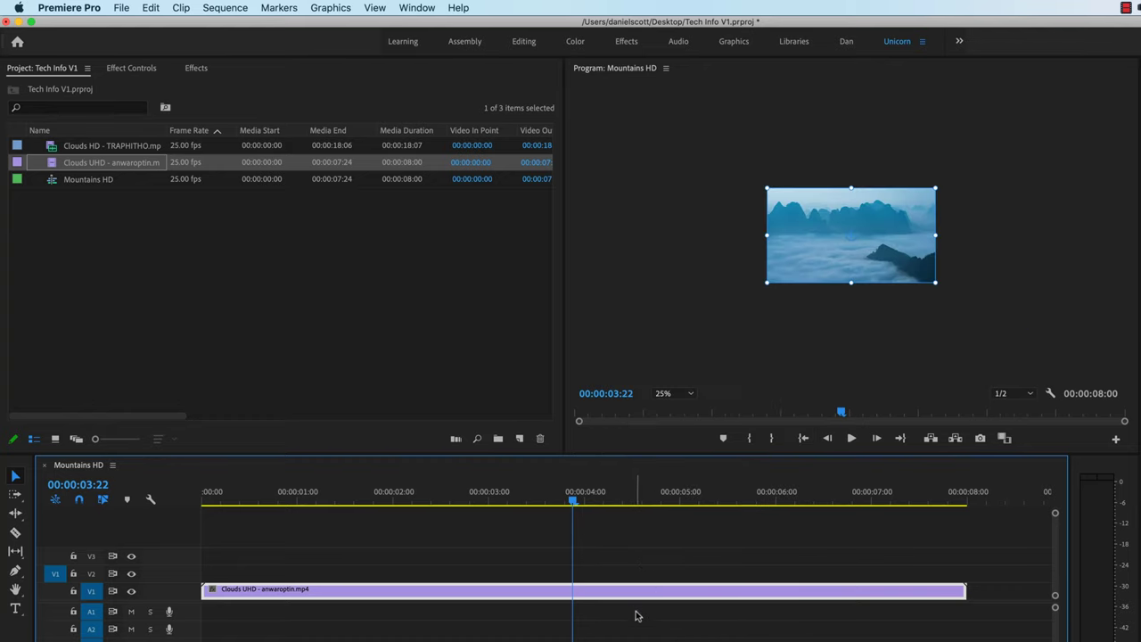
right_click(647, 592)
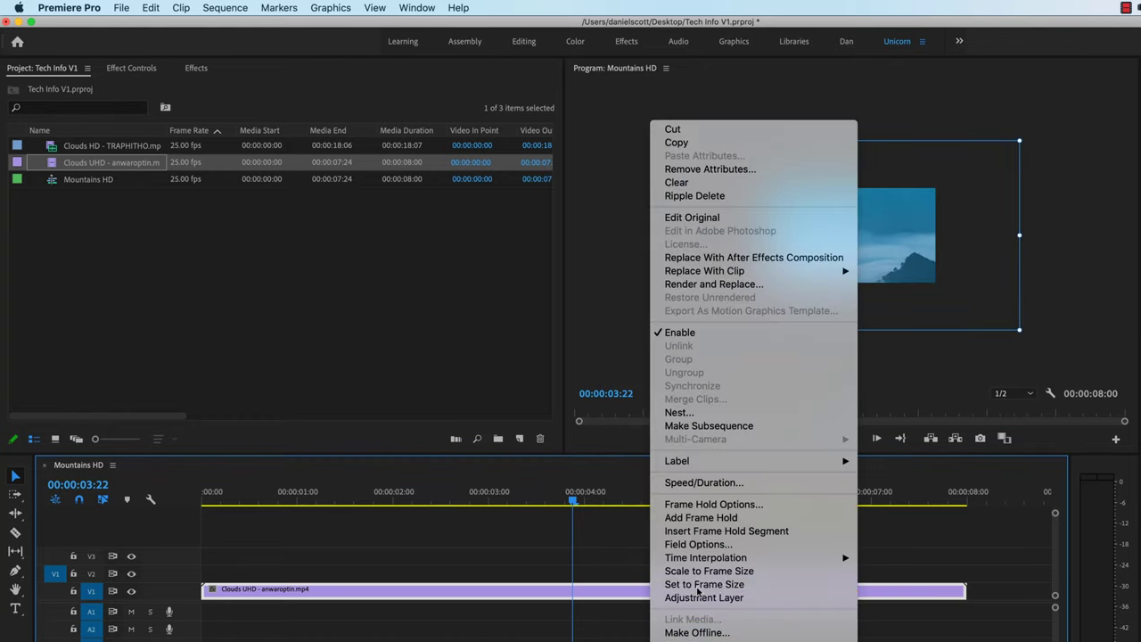
left_click(677, 582)
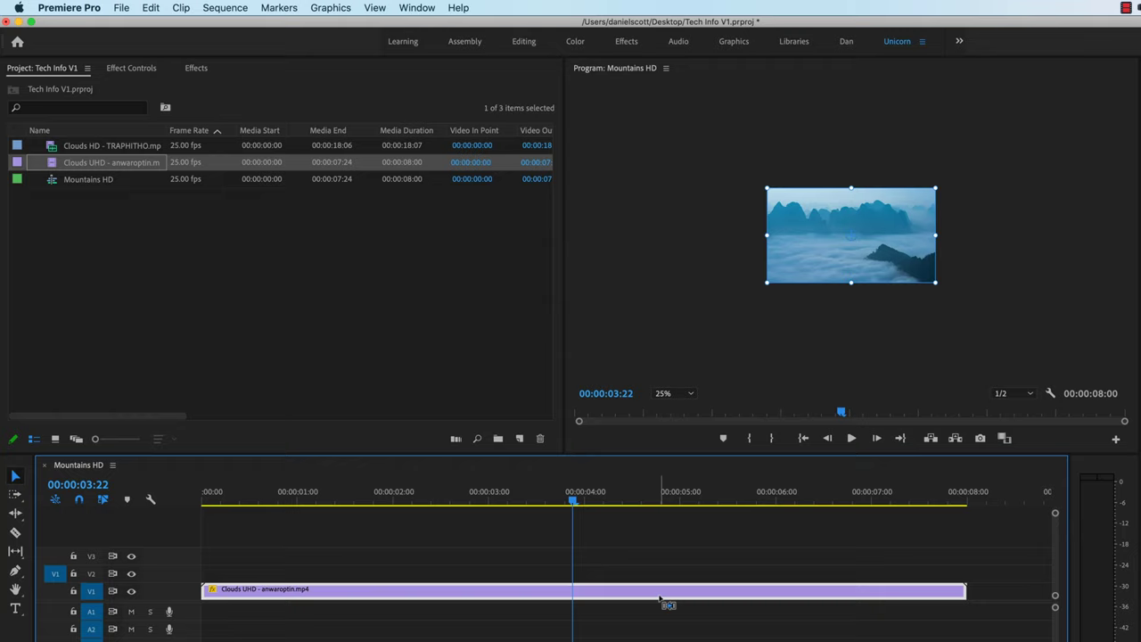
key("super+z")
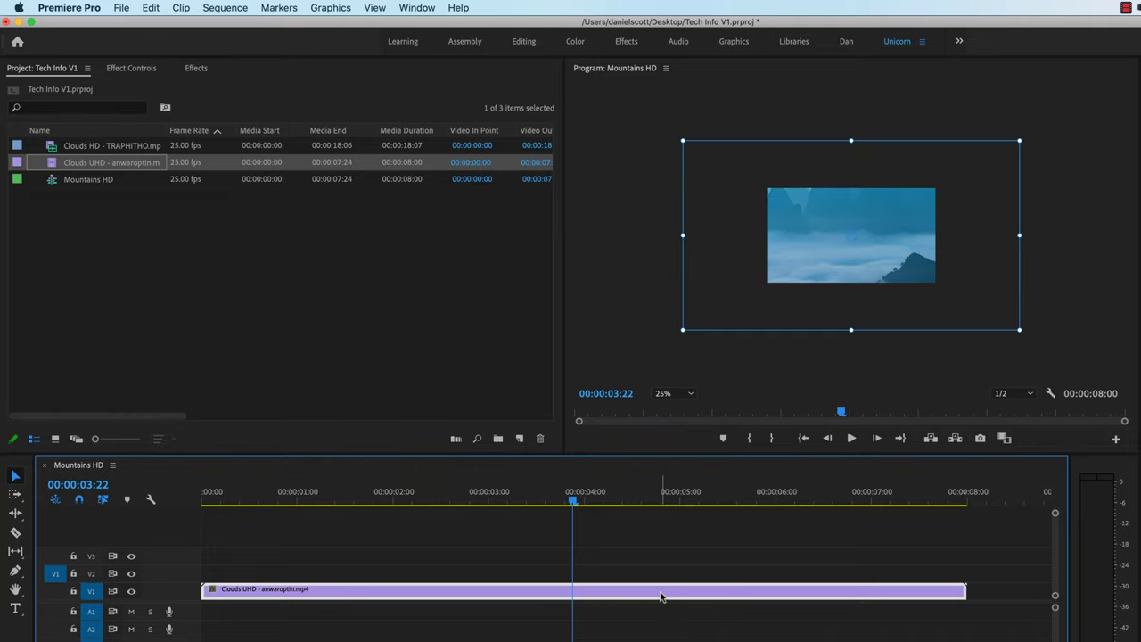
right_click(661, 597)
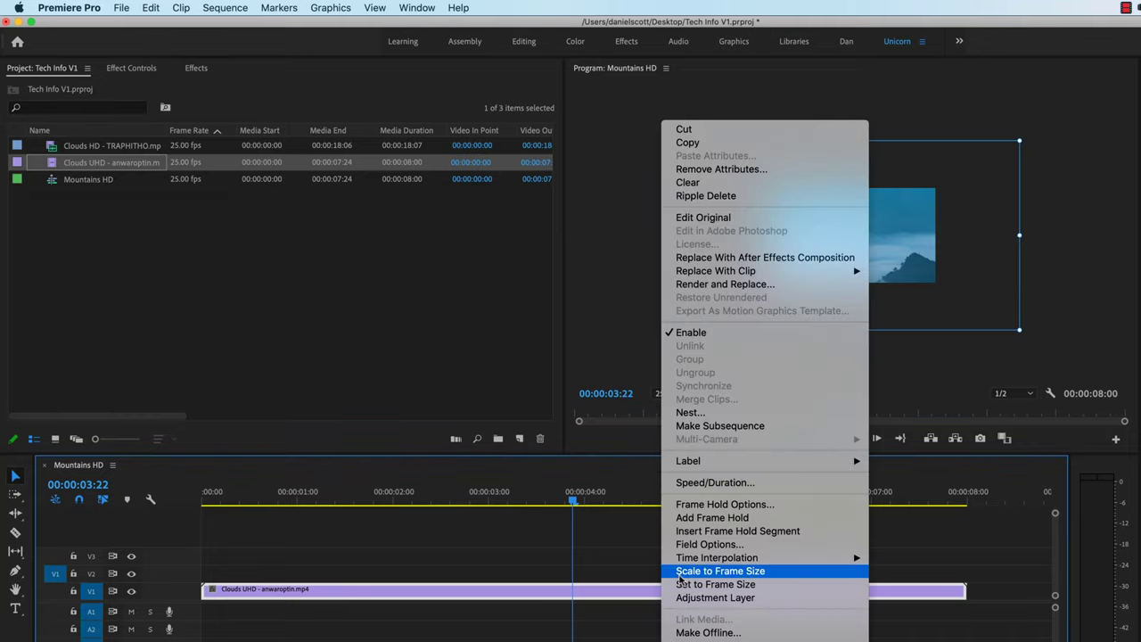
left_click(698, 575)
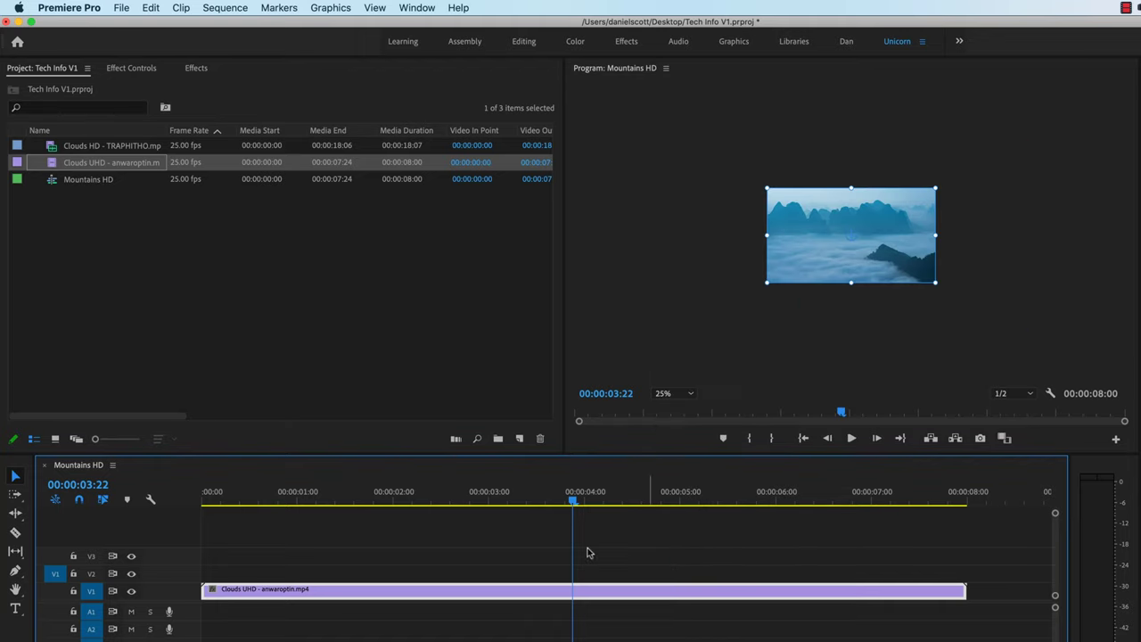
Step: In Effect Controls, expand Motion, apply Scale to Frame Size, and test a Scale of 200, then undo it
left_click(134, 68)
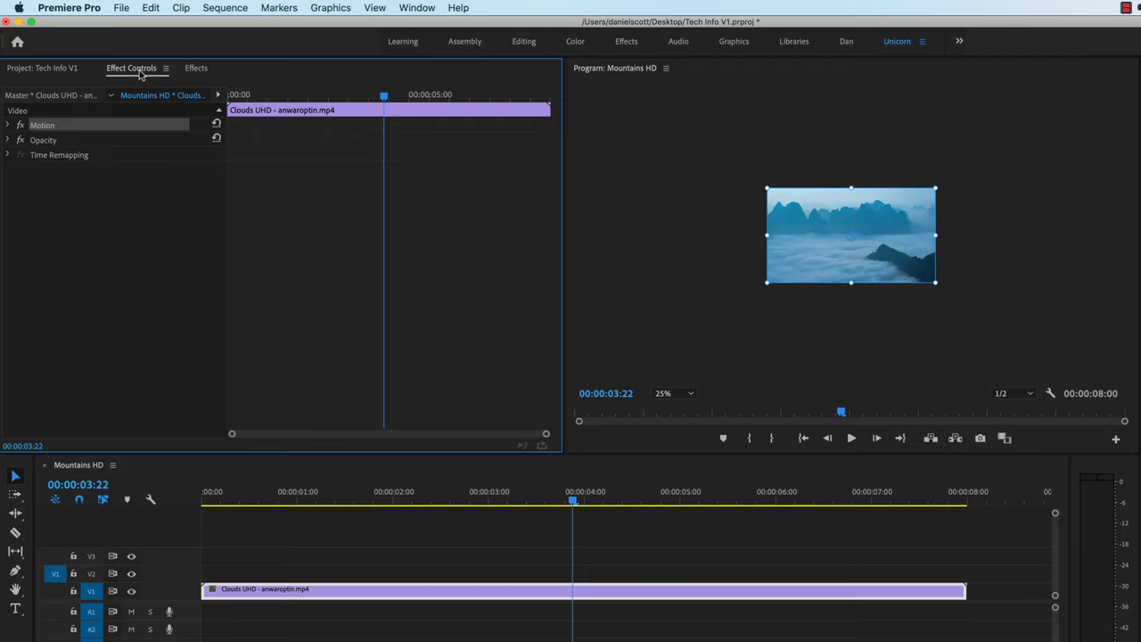
left_click(8, 126)
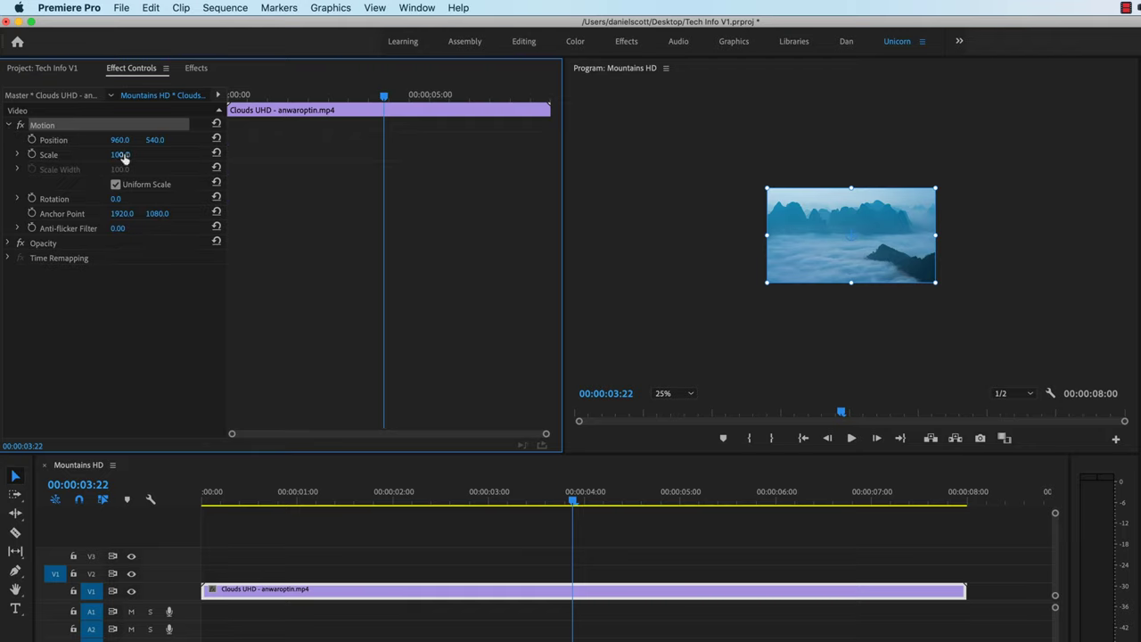
right_click(631, 584)
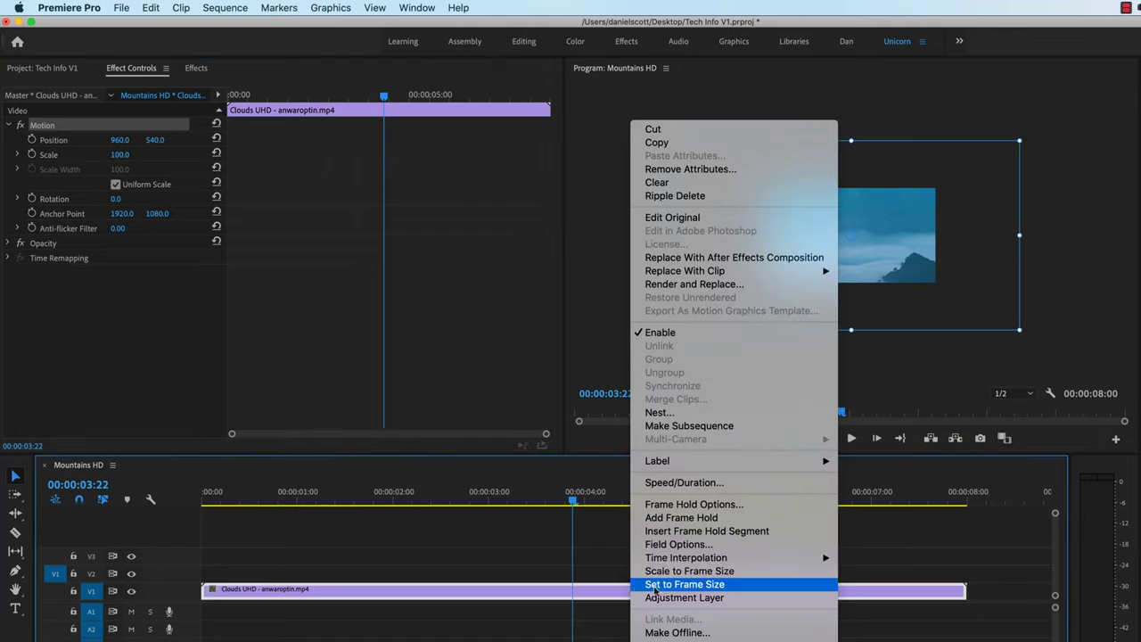
left_click(673, 571)
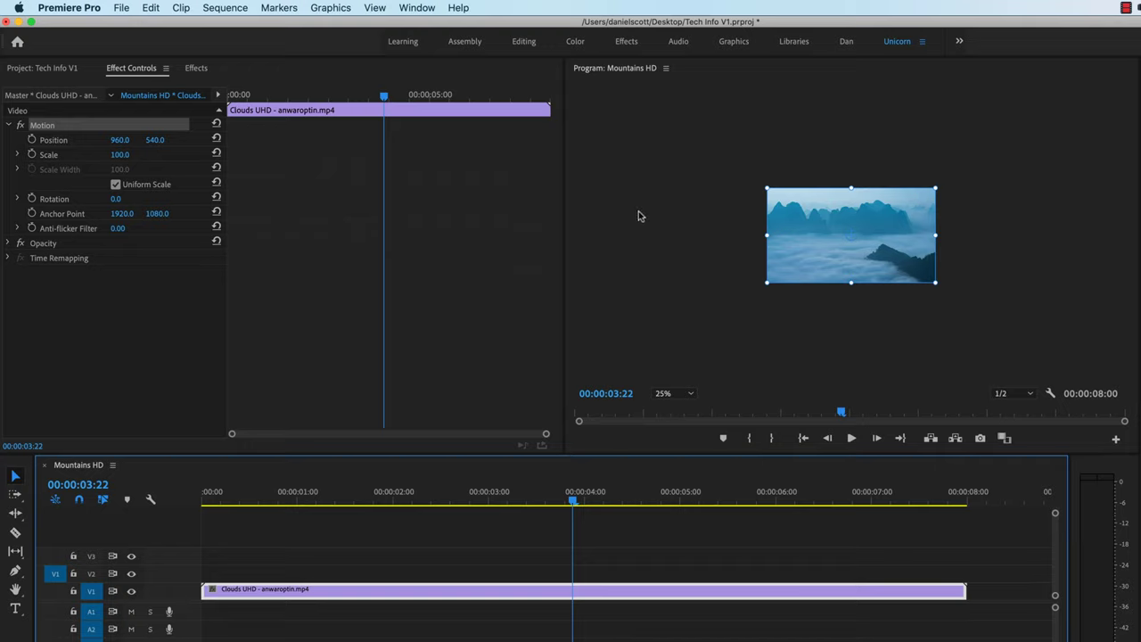
left_click(118, 156)
type("200")
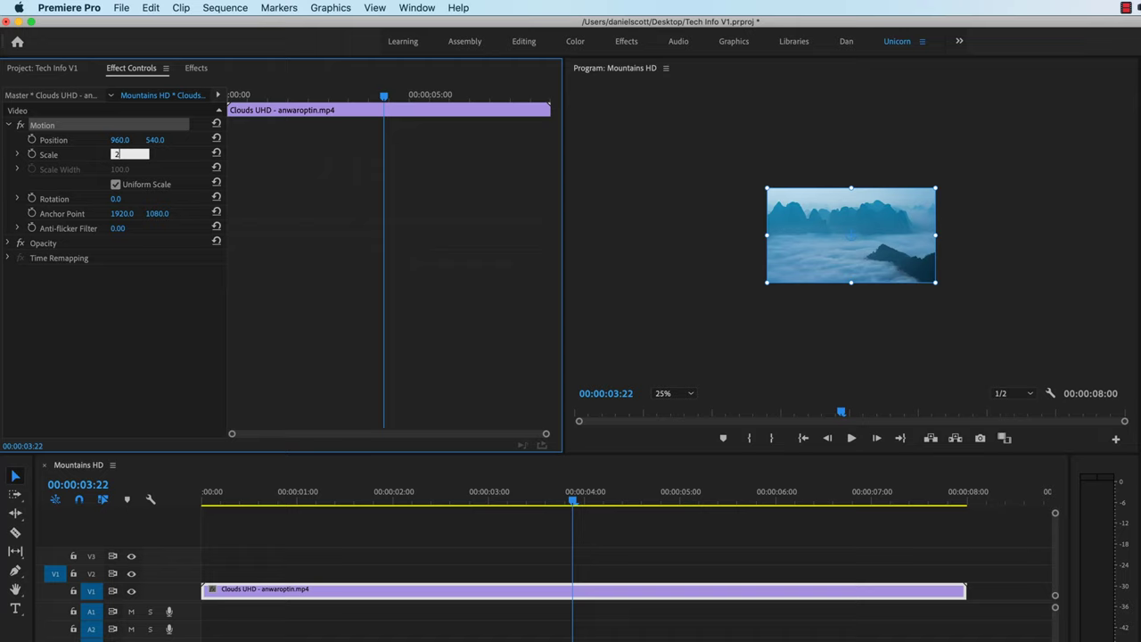
key("Return")
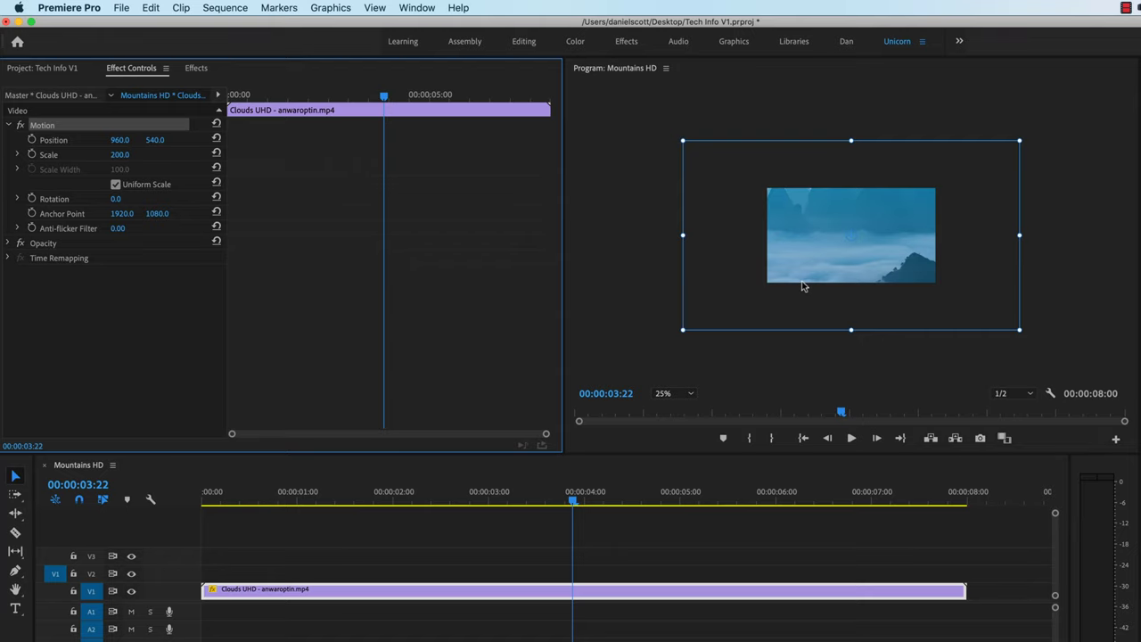
key("super+z")
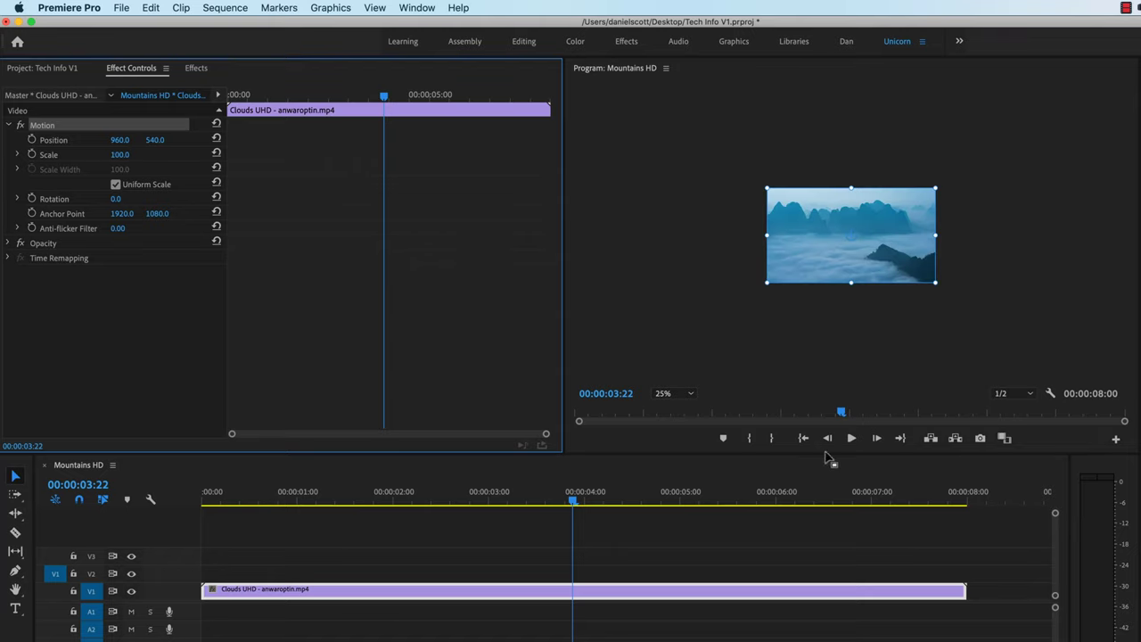
Step: Apply Set to Frame Size and settle the clip's Scale at 50
right_click(762, 593)
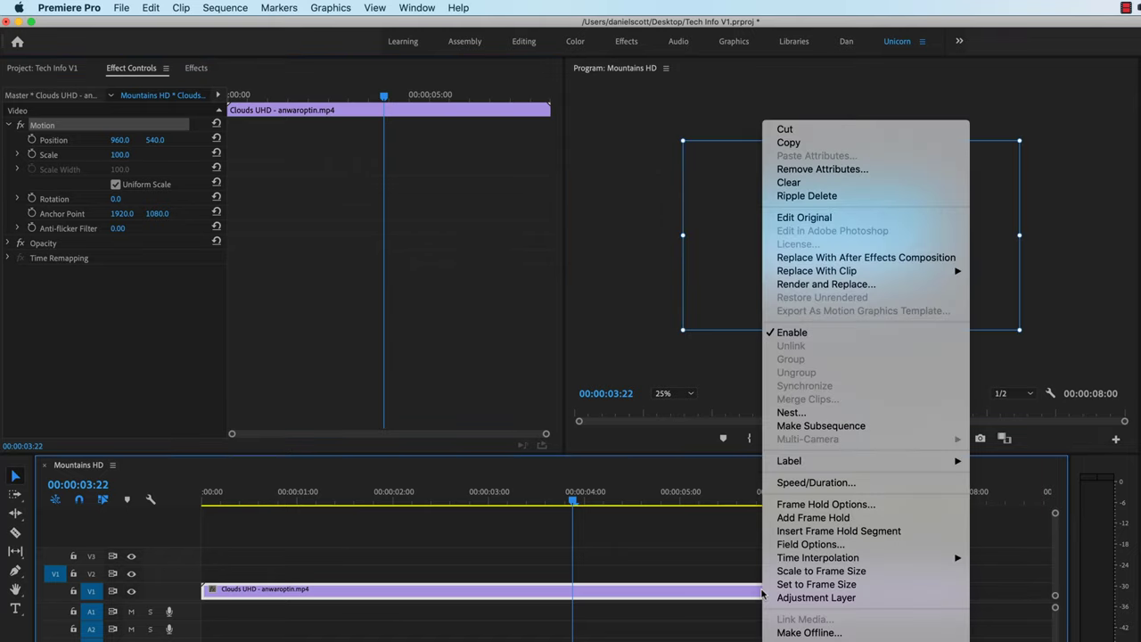
left_click(807, 585)
left_click(117, 154)
mouse_move(117, 155)
left_mouse_down()
mouse_move(156, 155)
mouse_move(95, 161)
mouse_move(119, 156)
left_mouse_up()
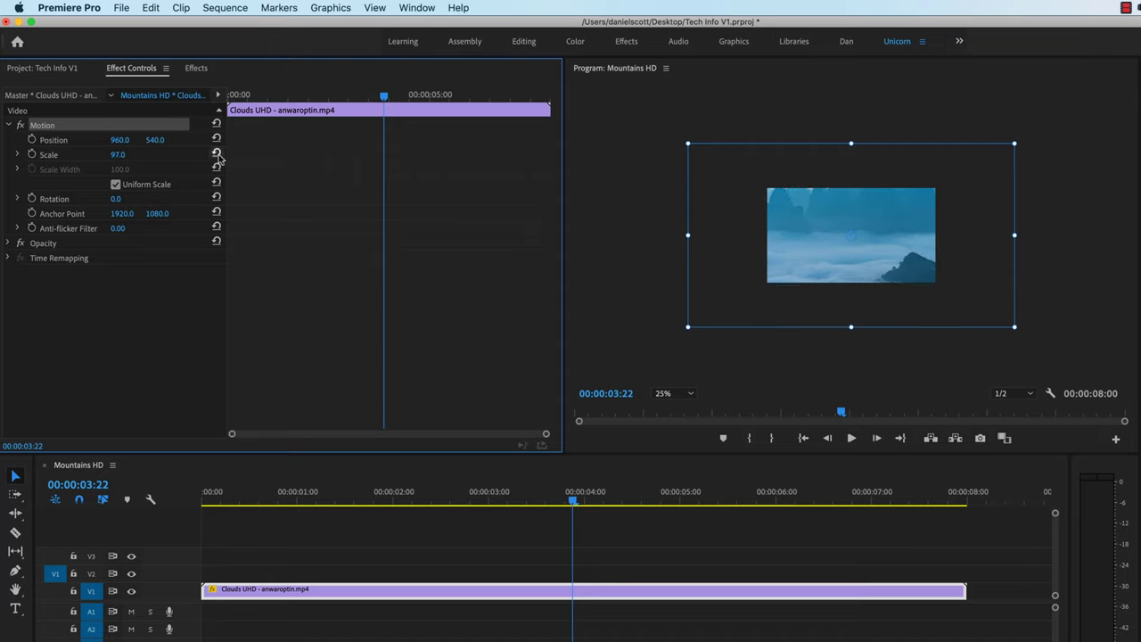
left_click(129, 153)
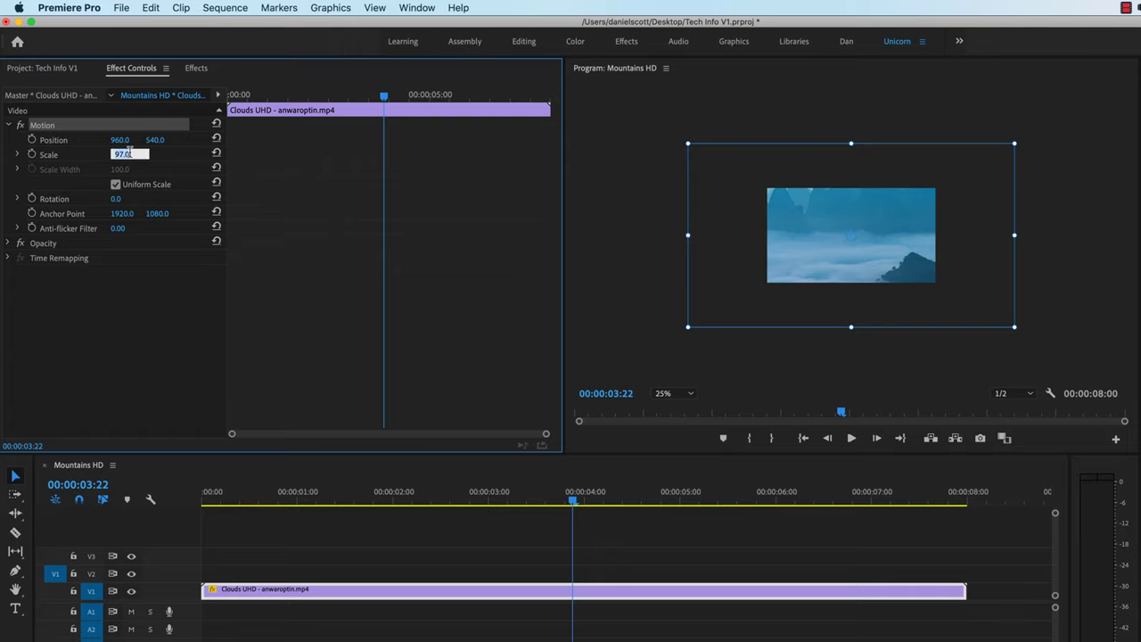
type("50")
key("Return")
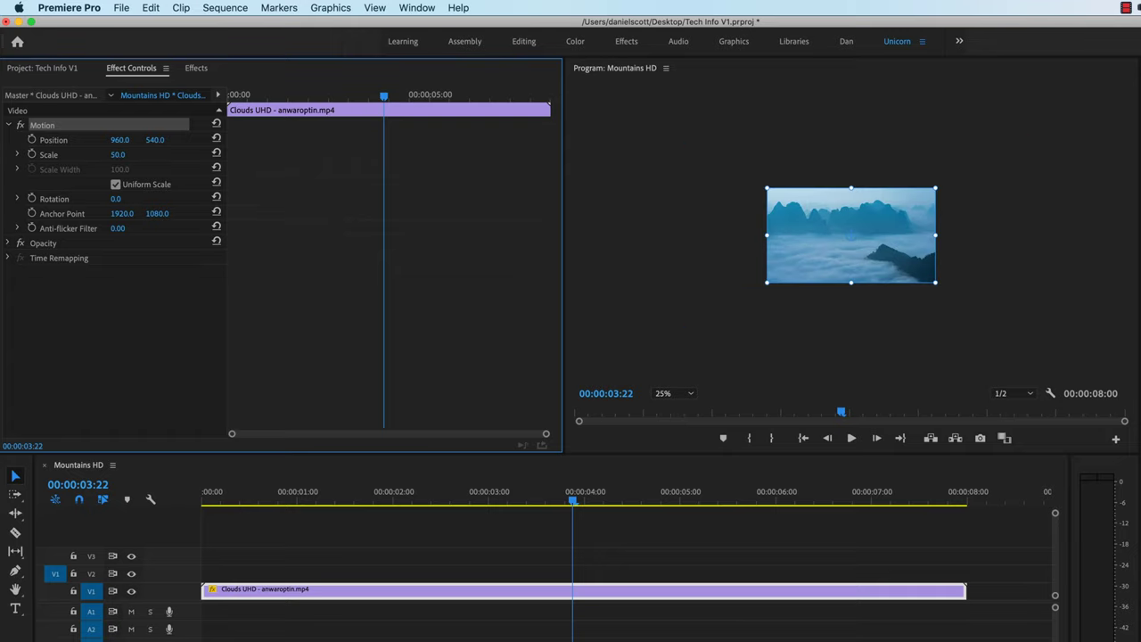
Step: Clear the project bin selection and begin a new sequence
left_click(52, 71)
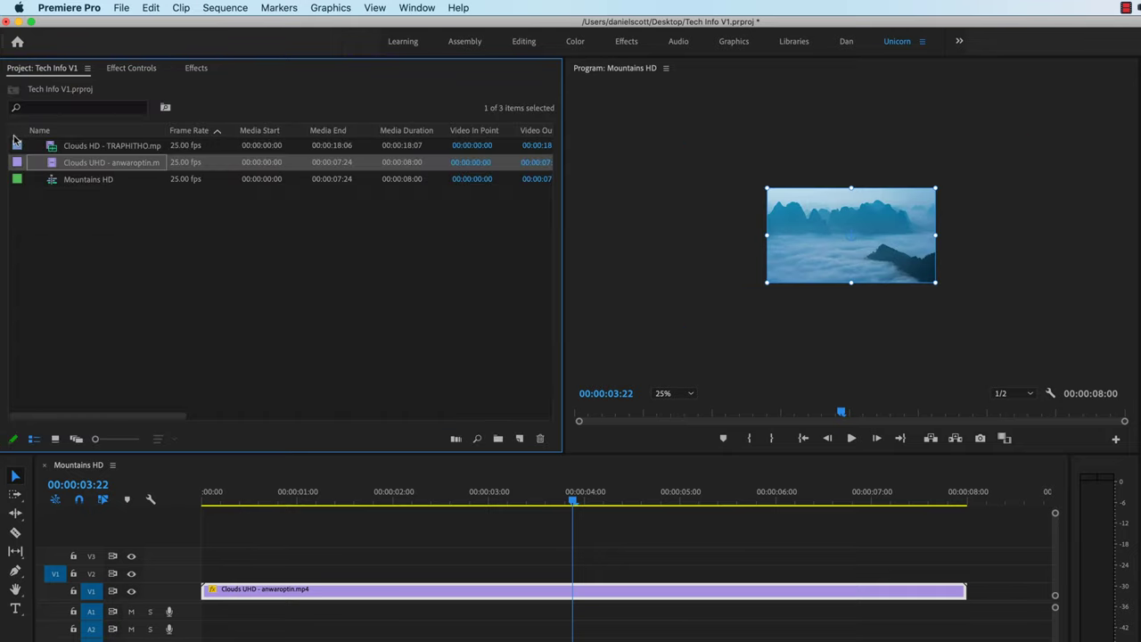
left_click(186, 298)
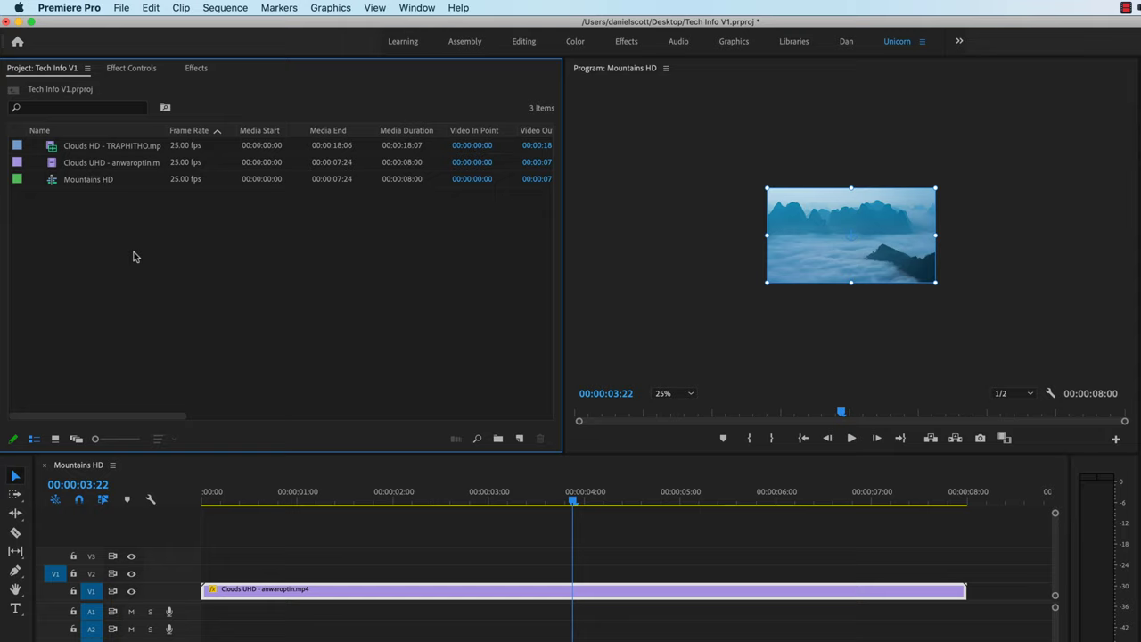
left_click(94, 162)
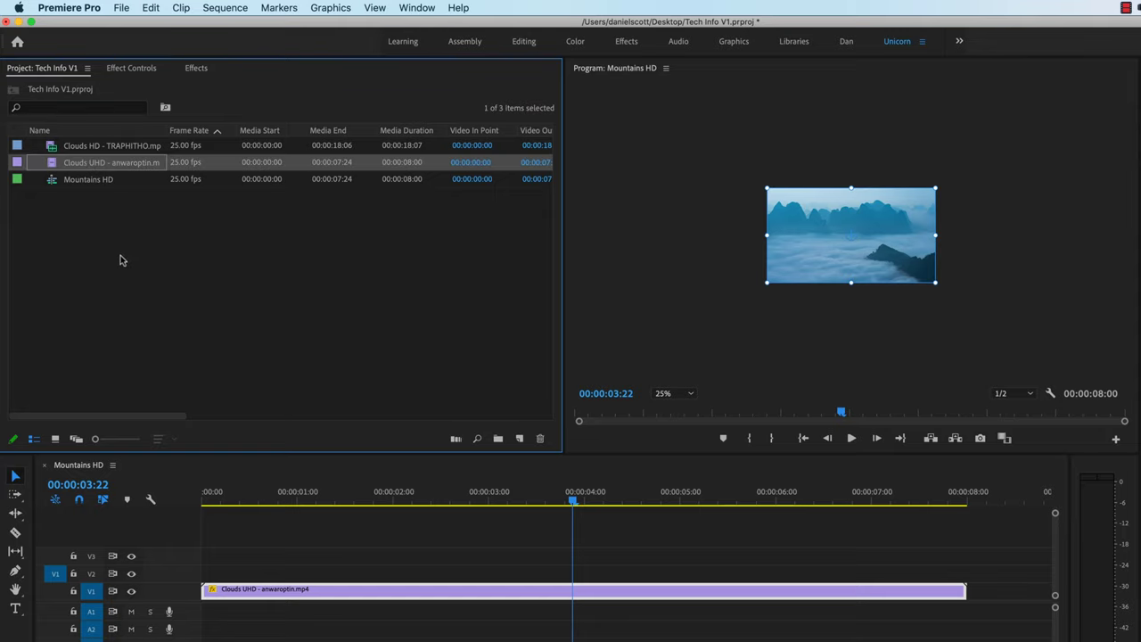
left_click(122, 260)
left_click(519, 439)
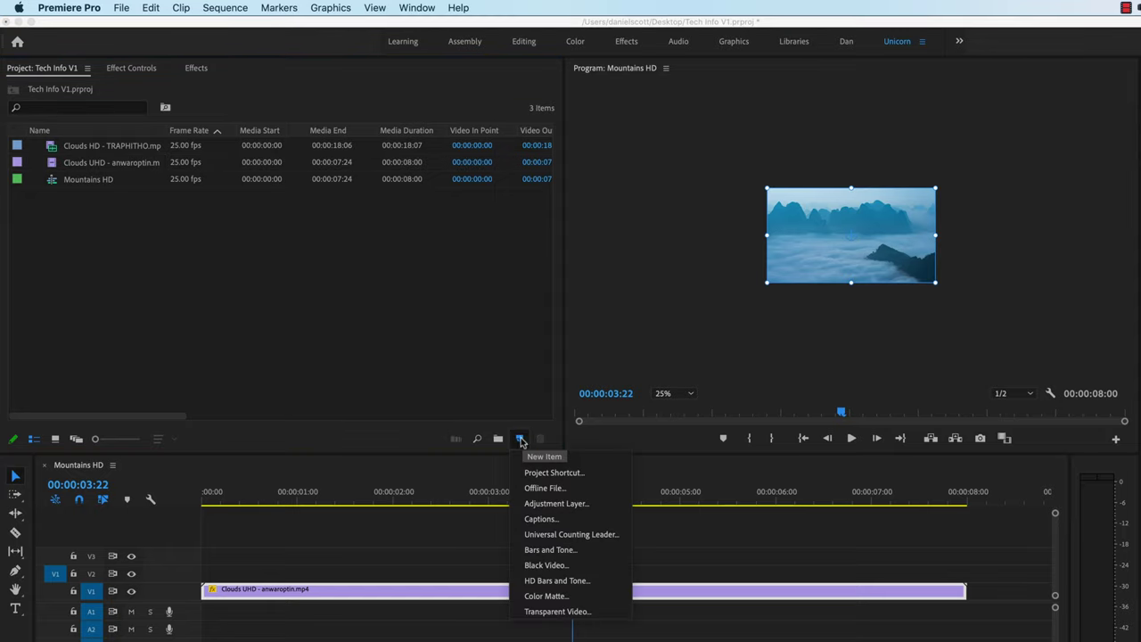
left_click(539, 456)
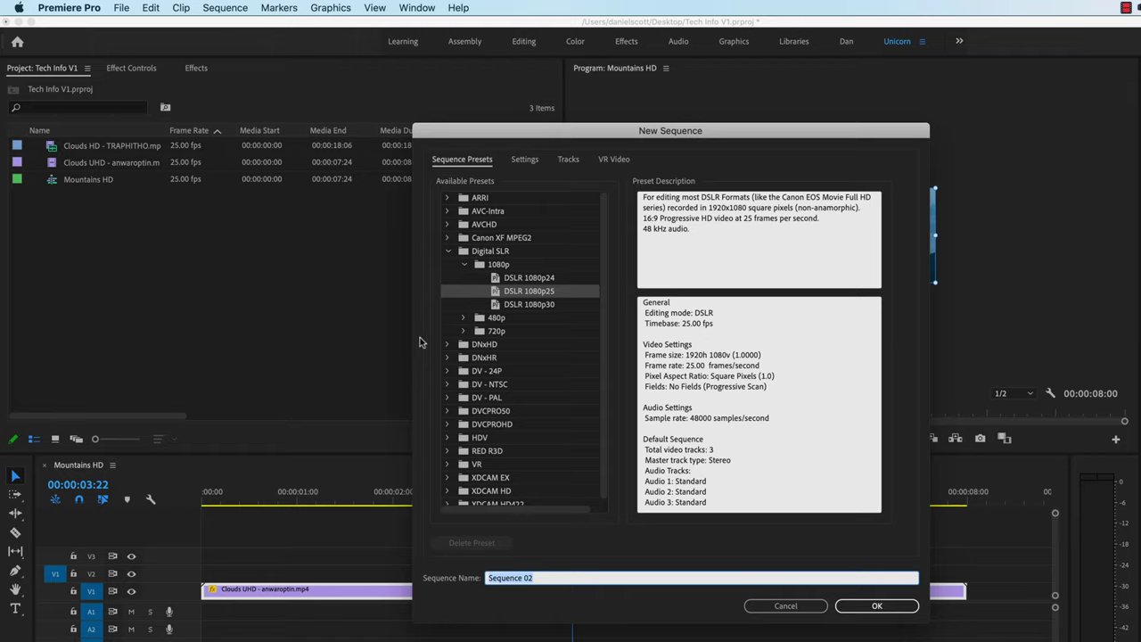
Step: Browse the RED R3D 4K presets, checking the 4K 16x9 25 preset's 4096 frame width
left_click(450, 251)
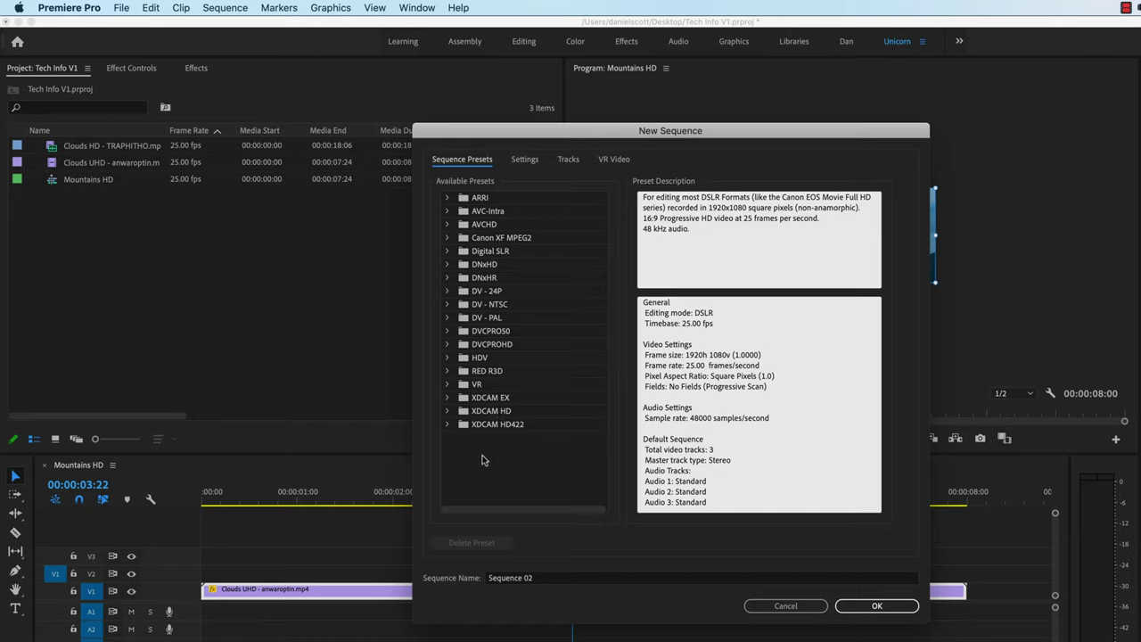
left_click(448, 371)
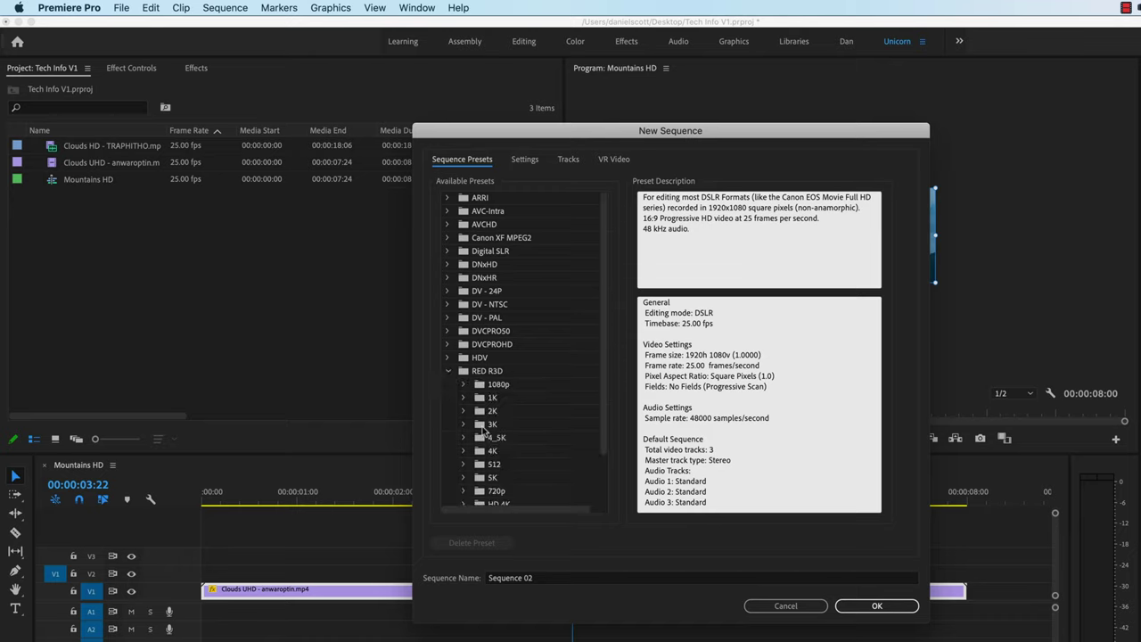
left_click(463, 453)
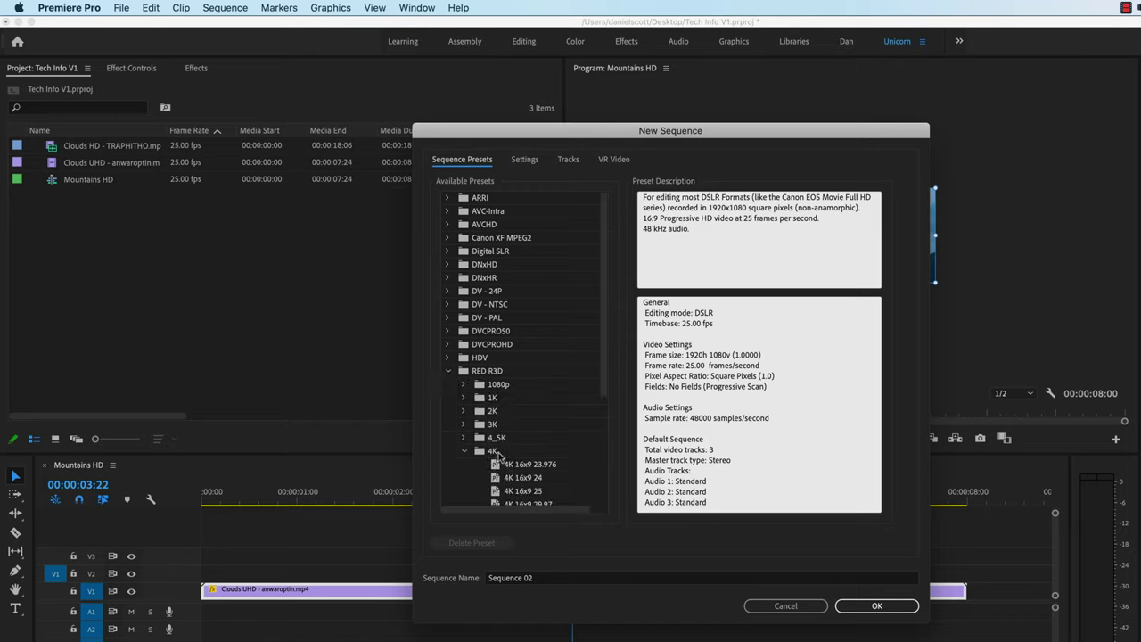
scroll(598, 446, "down", 5)
scroll(598, 451, "down", 1)
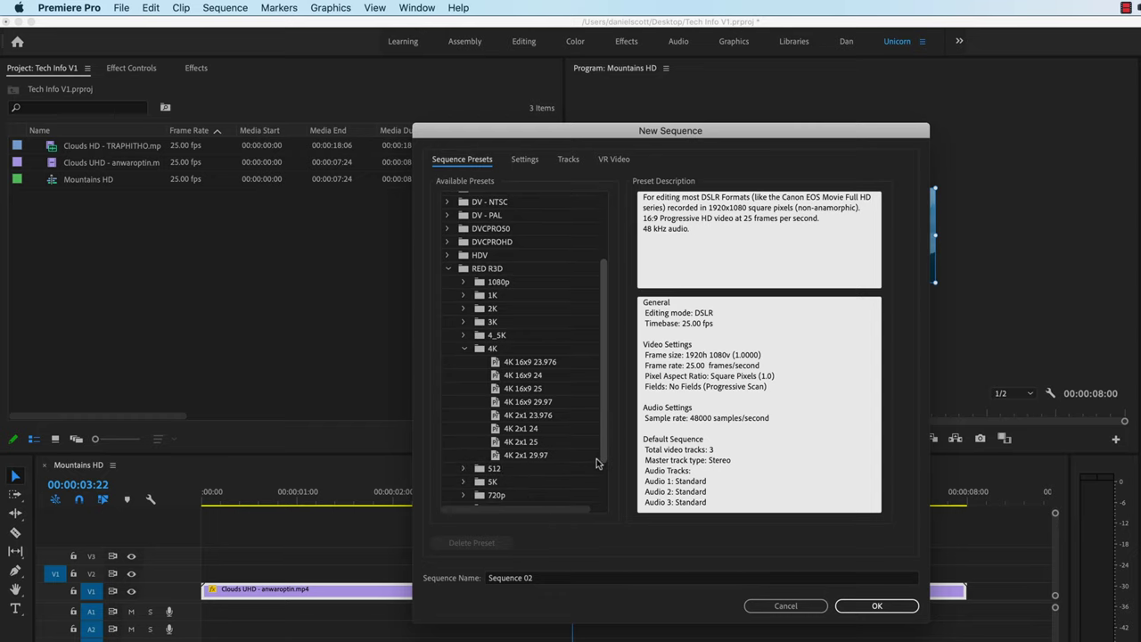
left_click(504, 389)
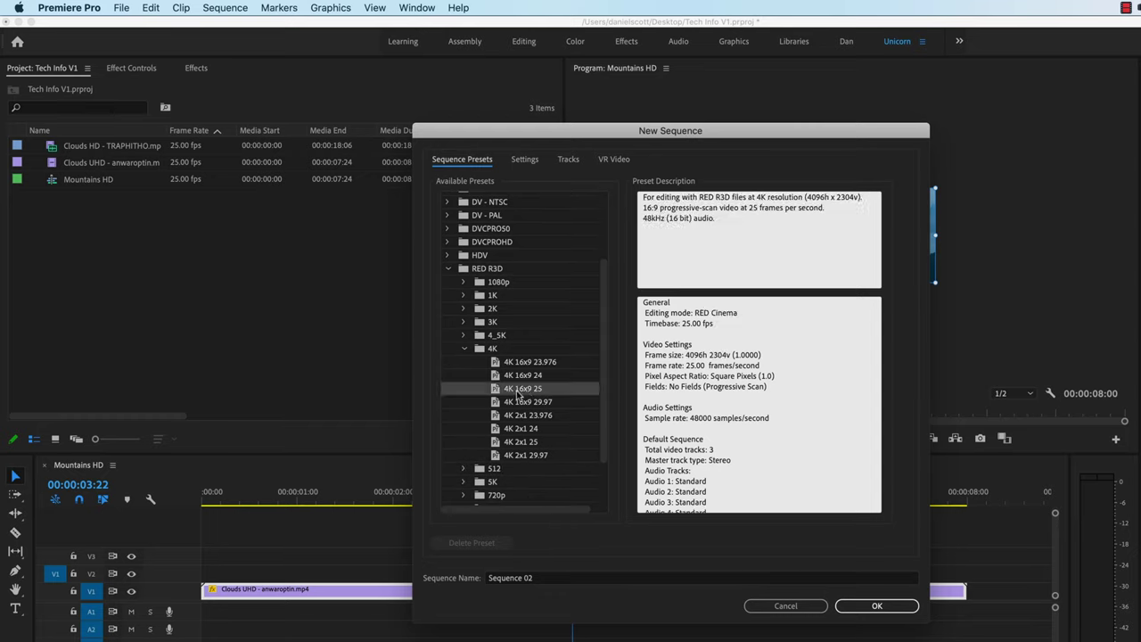
scroll(591, 481, "up", 1)
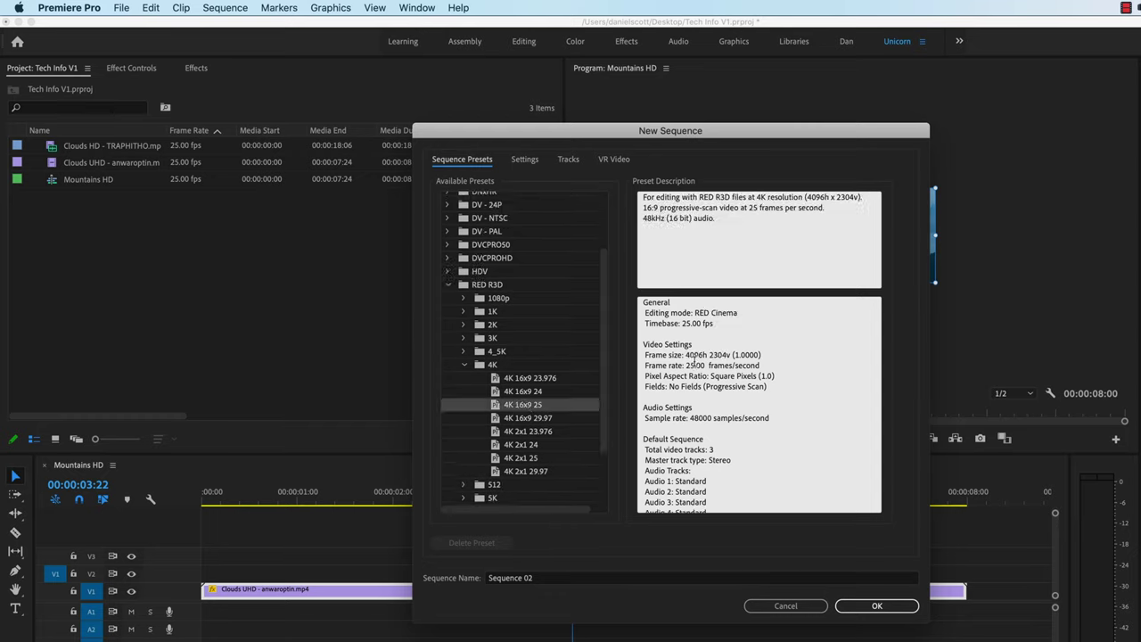
left_click_drag(685, 354, 701, 357)
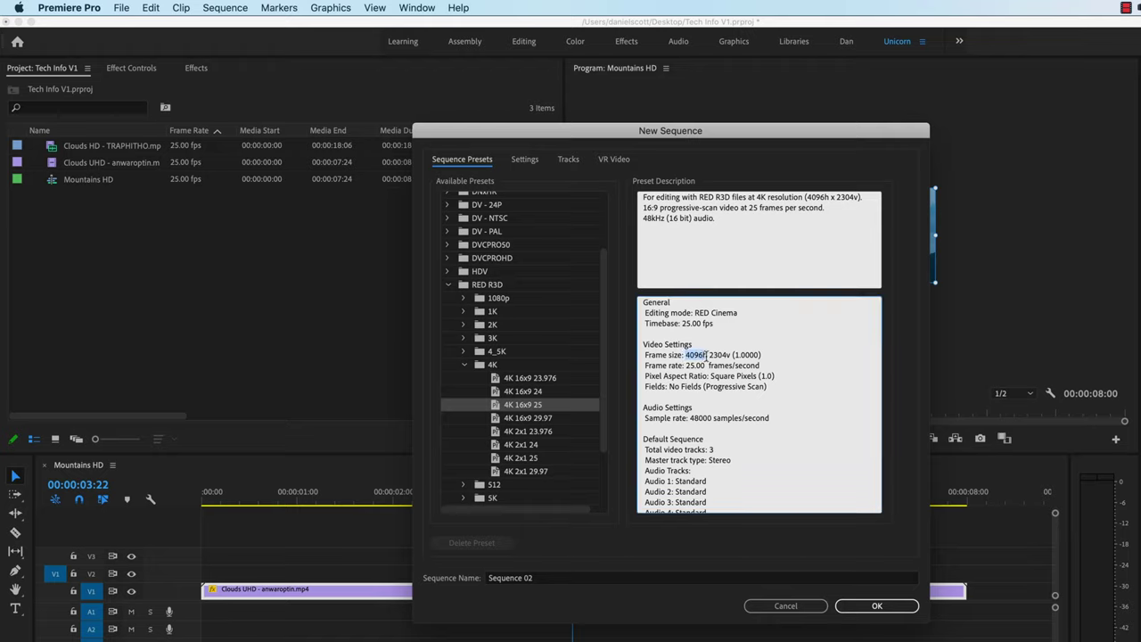
left_click(464, 366)
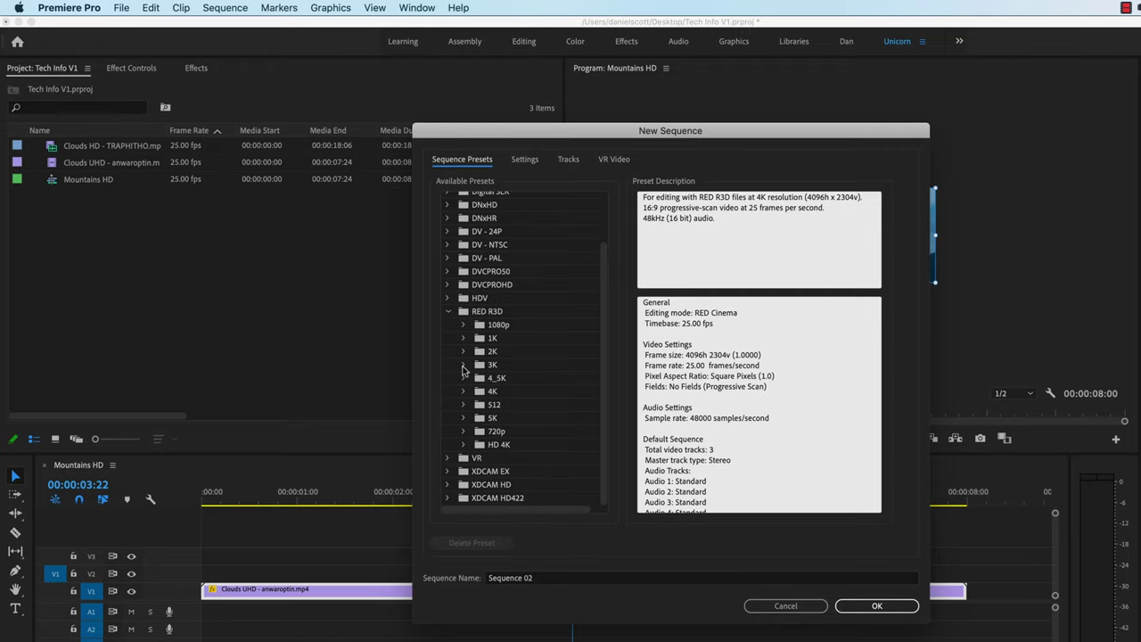
Step: Choose the HD 4K preset 4K HD 16x9 25 (3840×2160) and name the sequence 'Mountains 4k'
left_click(501, 446)
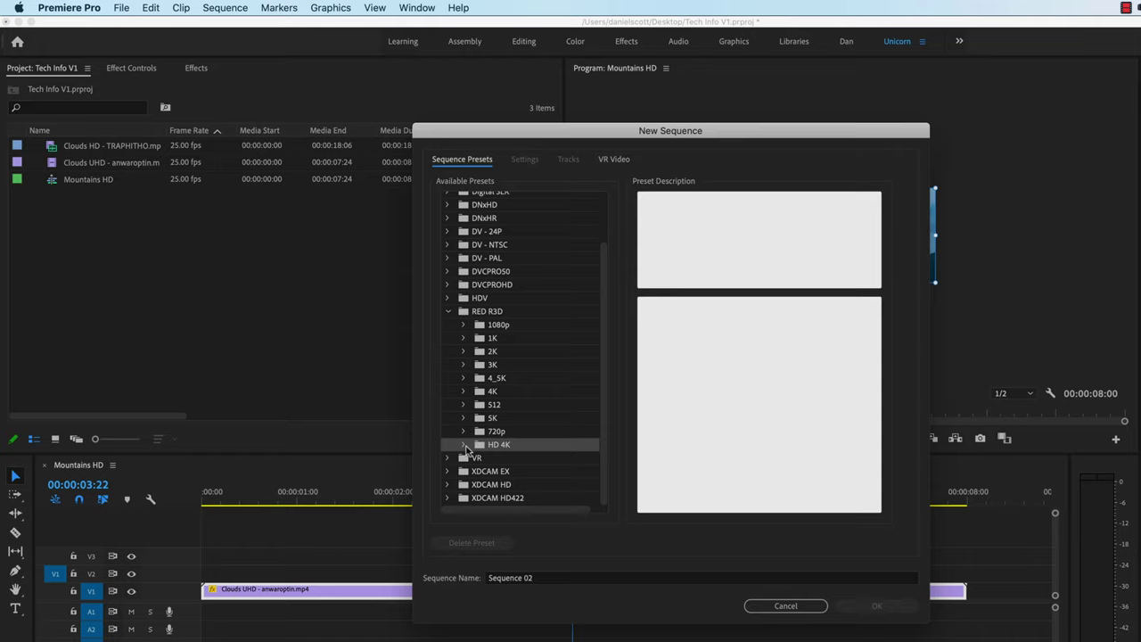
left_click(464, 445)
scroll(472, 432, "down", 2)
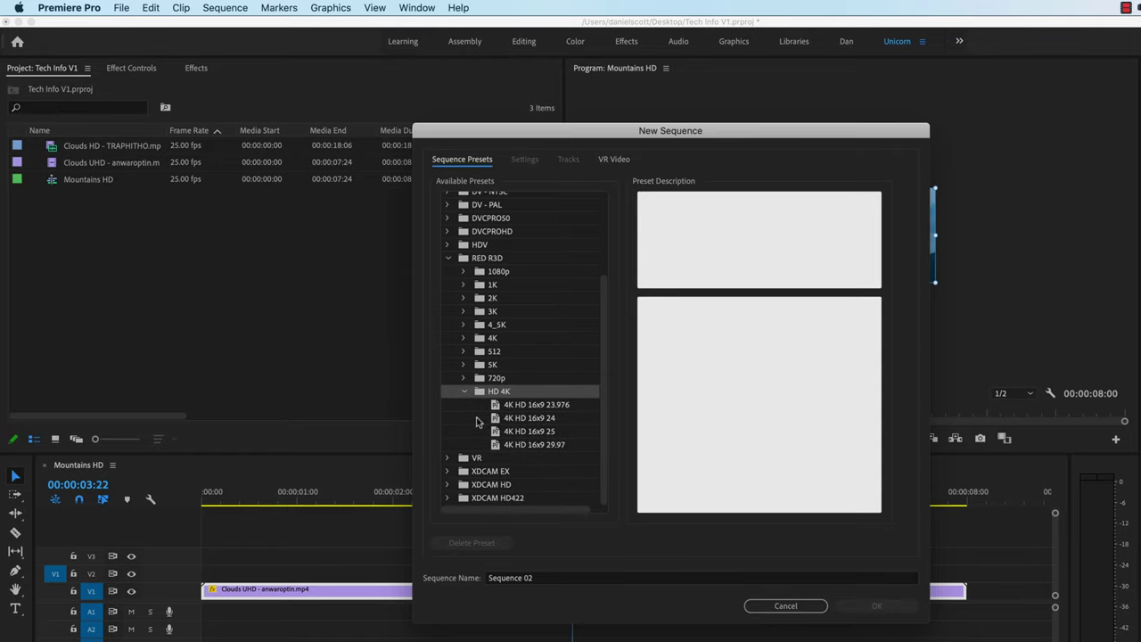
left_click(532, 432)
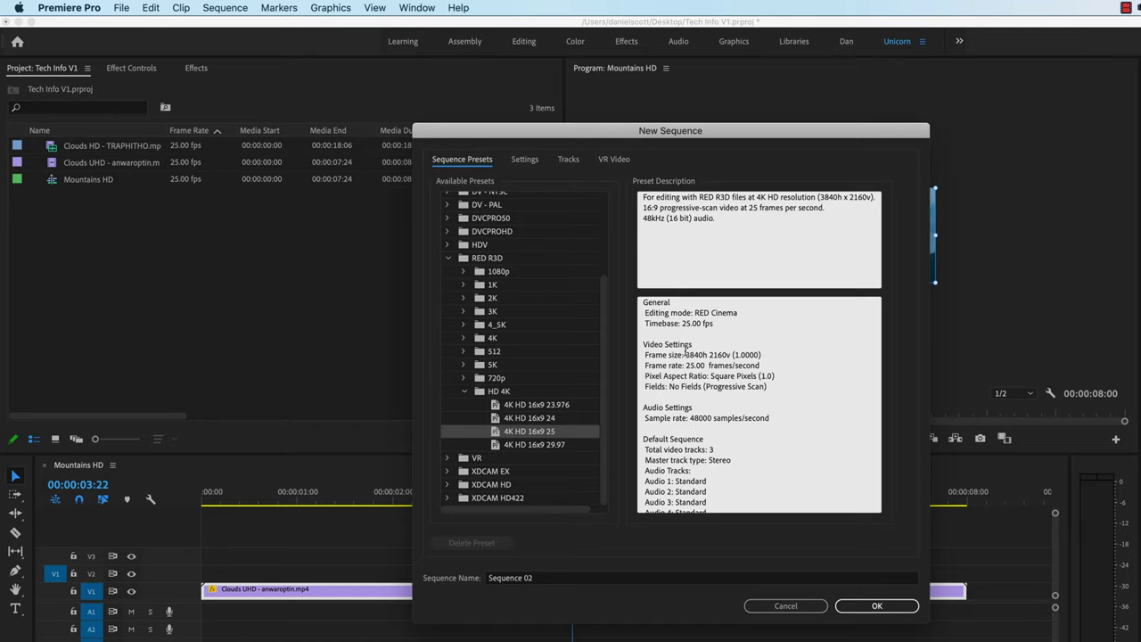
left_click(872, 611)
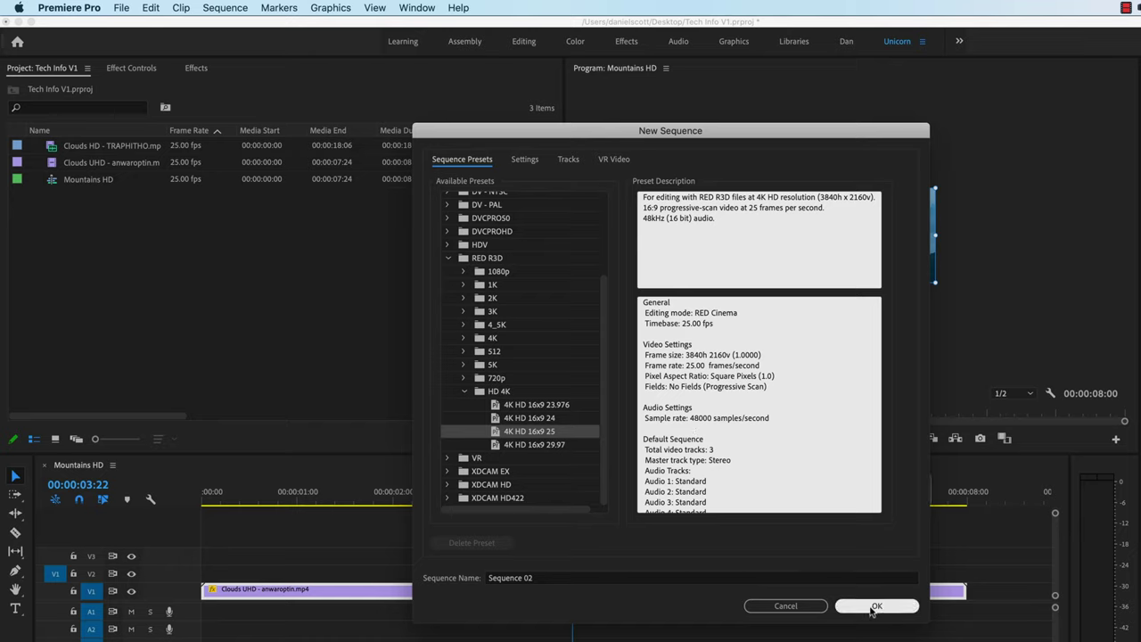
left_click(601, 578)
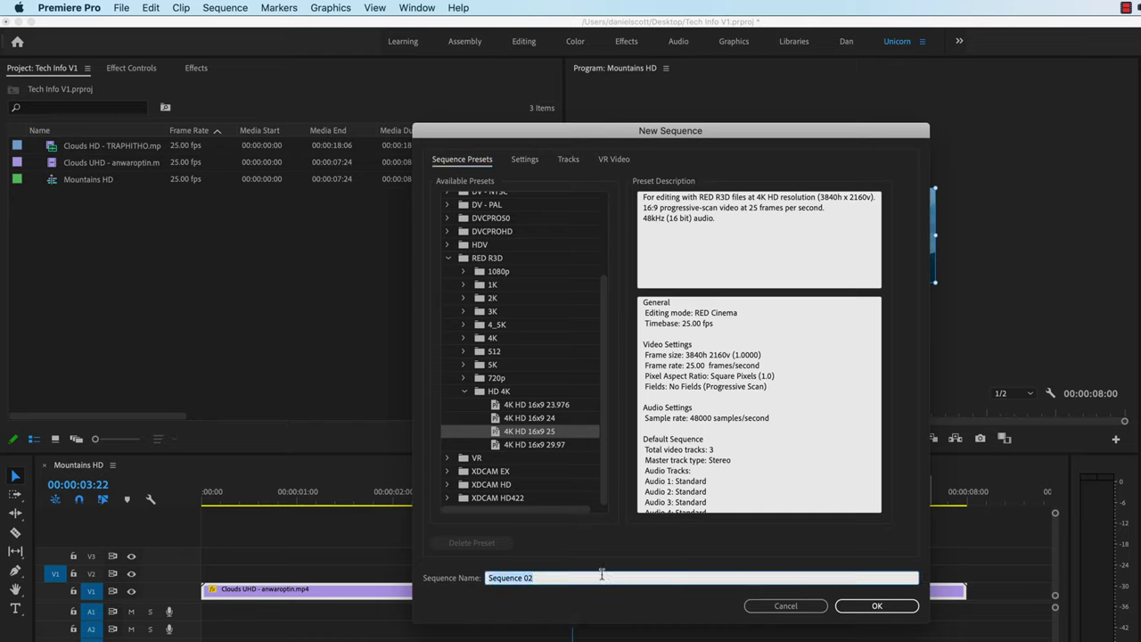
type("Mountains 4k")
Step: Create the Mountains 4k sequence and place Clouds HD at its start, keeping the 4K settings
key("Return")
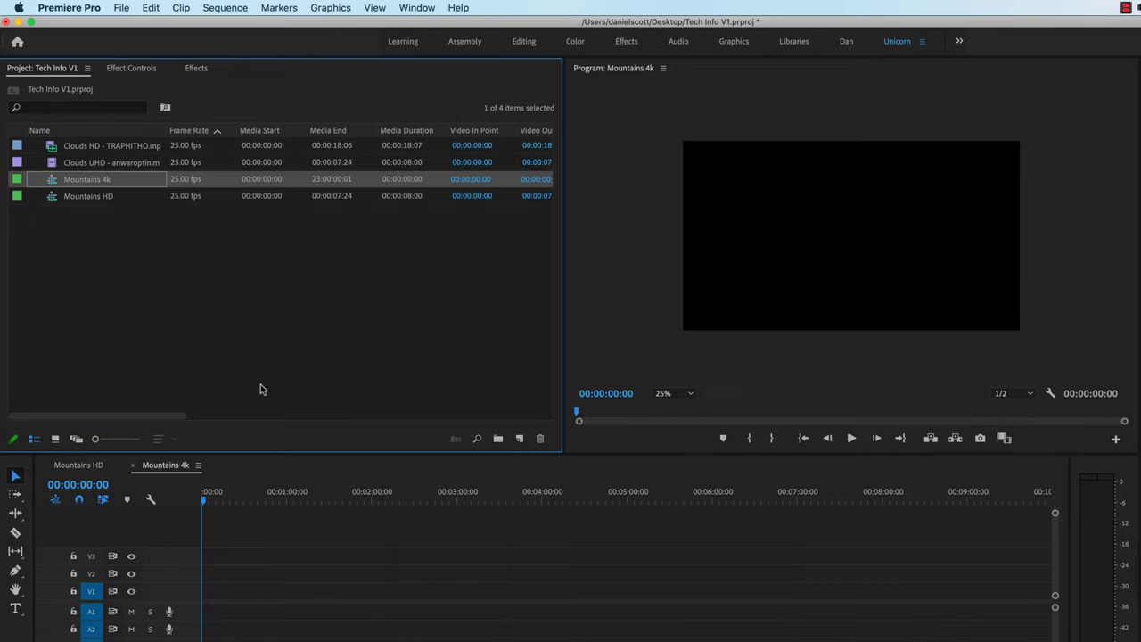
left_click(83, 151)
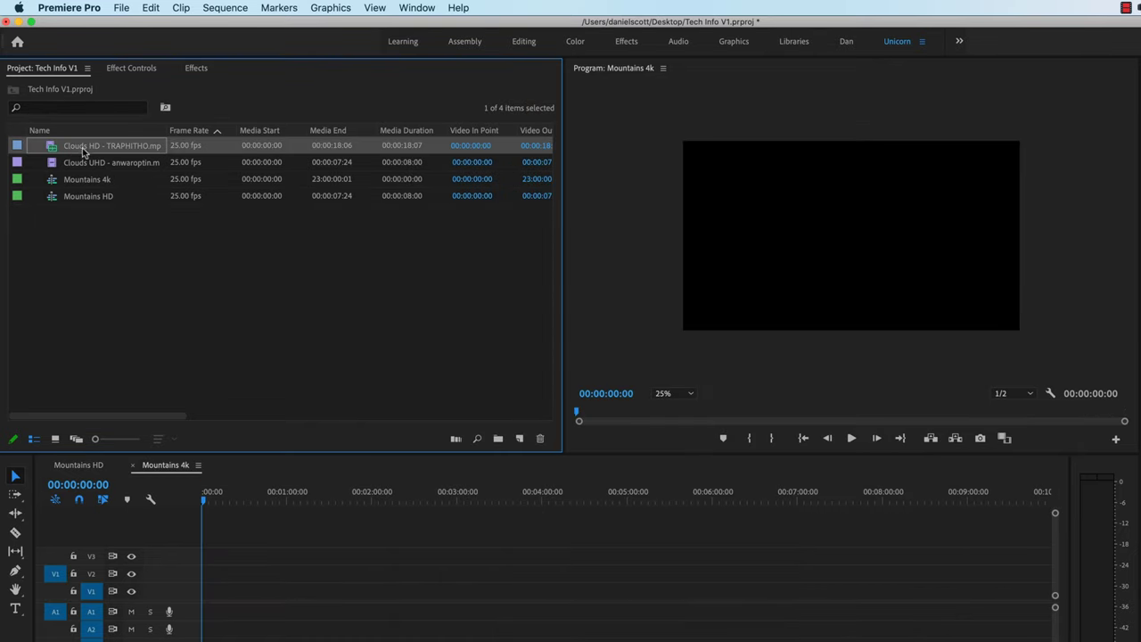
left_click_drag(52, 150, 207, 591)
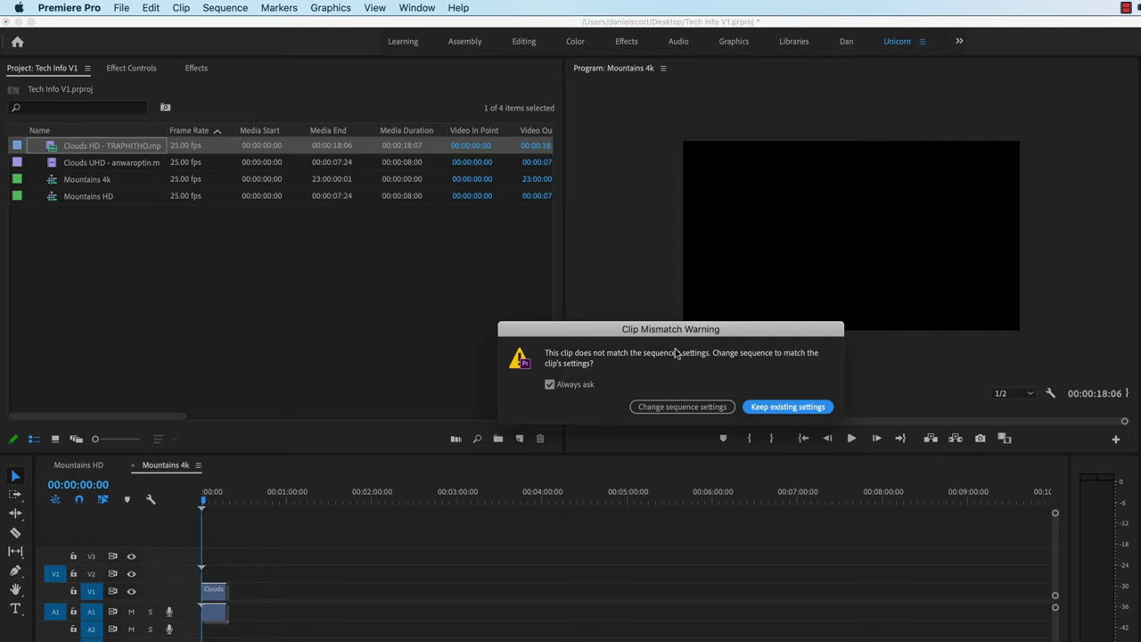
left_click(799, 414)
Step: Apply Set to Frame Size to the Clouds HD clip so it fills the 4K frame
left_click(210, 498)
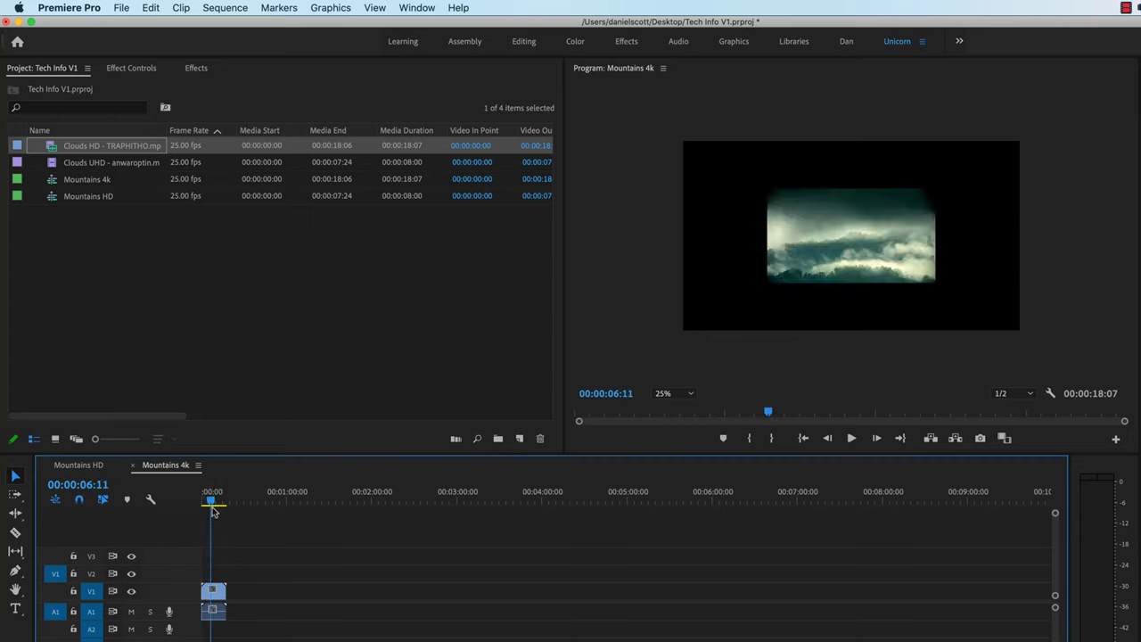
right_click(221, 595)
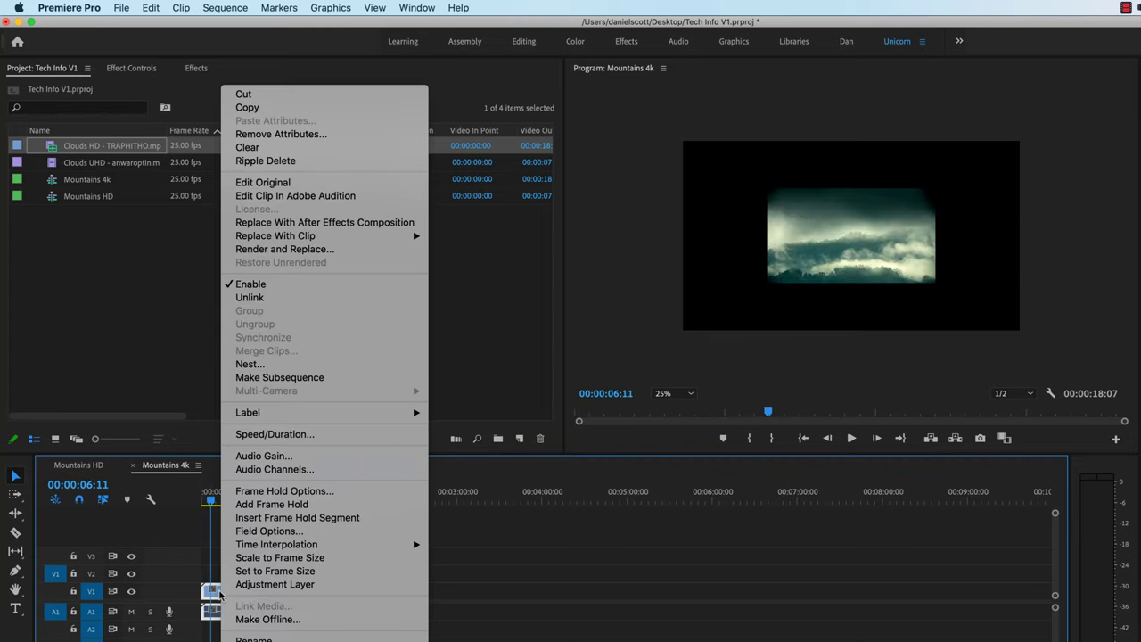
left_click(273, 572)
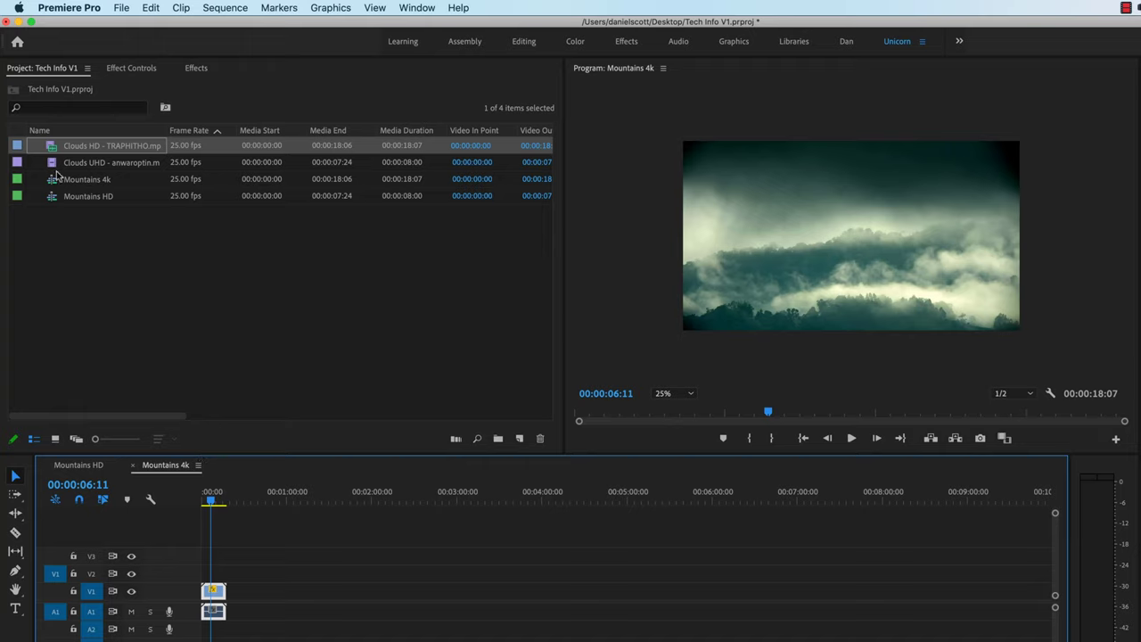
Step: Place the Clouds UHD clip on V1 directly after the Clouds HD clip
left_click_drag(52, 168, 233, 592)
left_click(238, 500)
left_click_drag(237, 503, 234, 501)
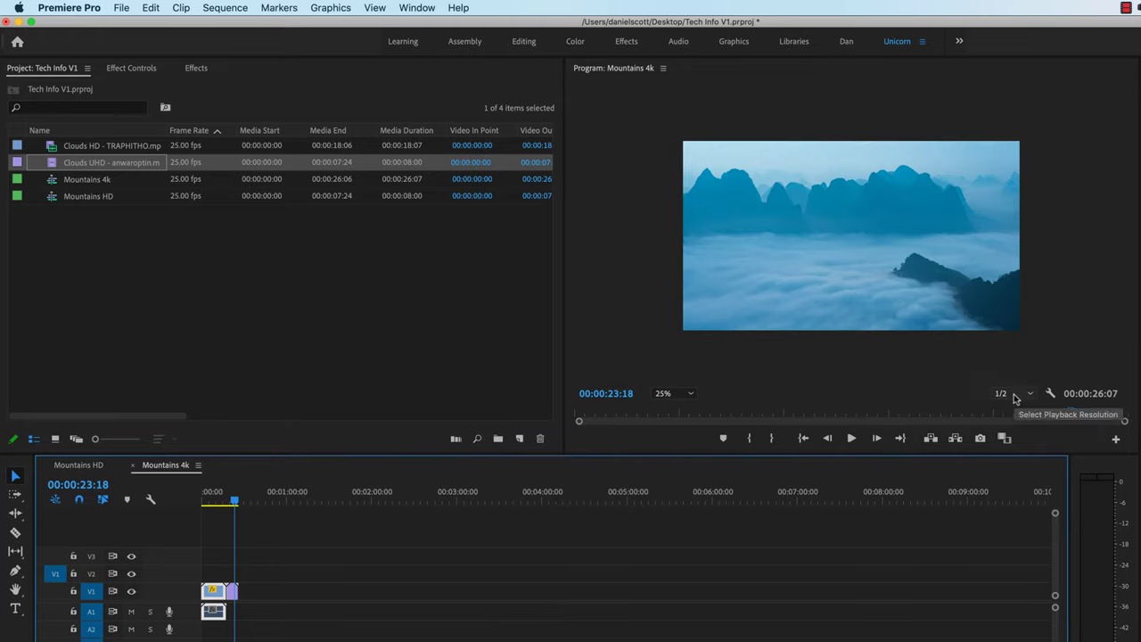
Step: Set the Program monitor playback resolution to 1/4 and scrub through both clips
left_click(1016, 395)
left_click(1010, 436)
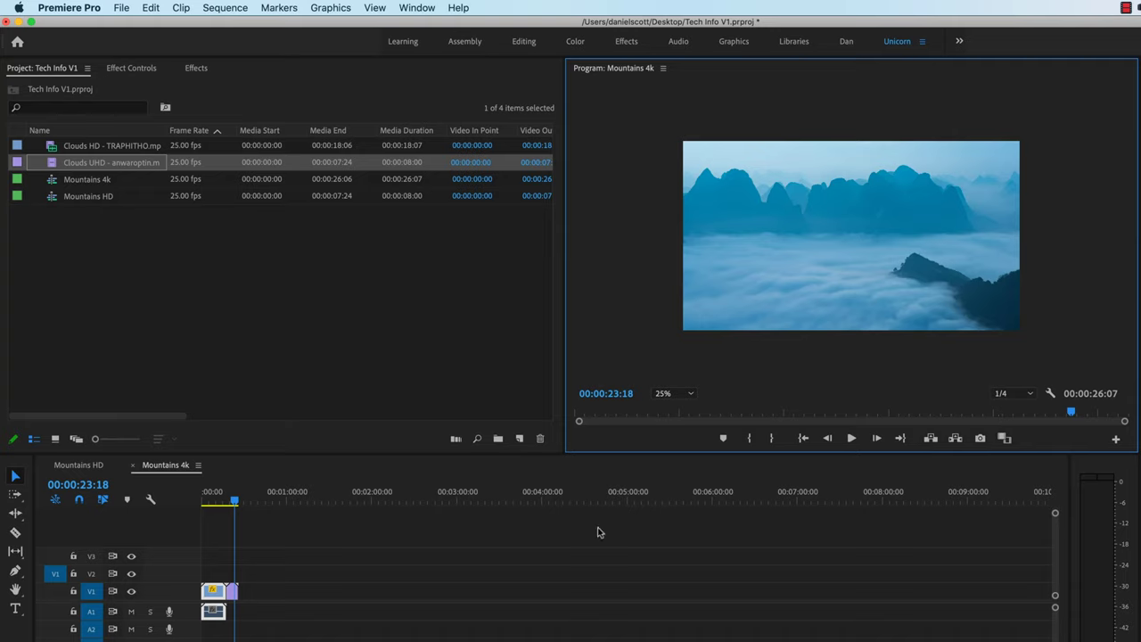
left_click(231, 505)
left_click_drag(231, 506, 213, 507)
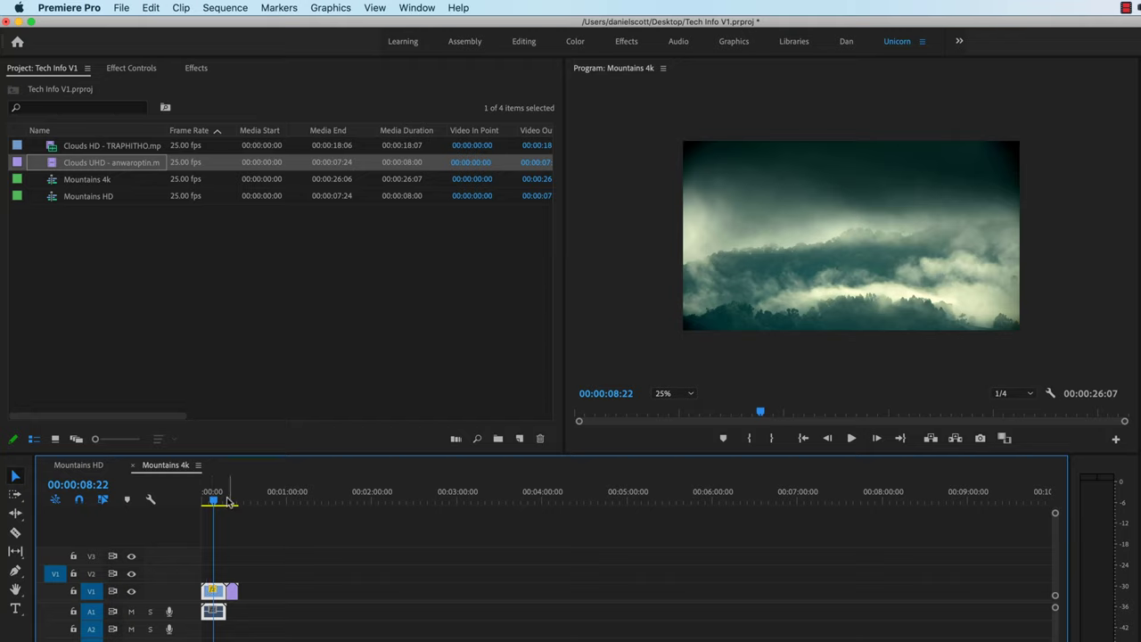
left_click(230, 500)
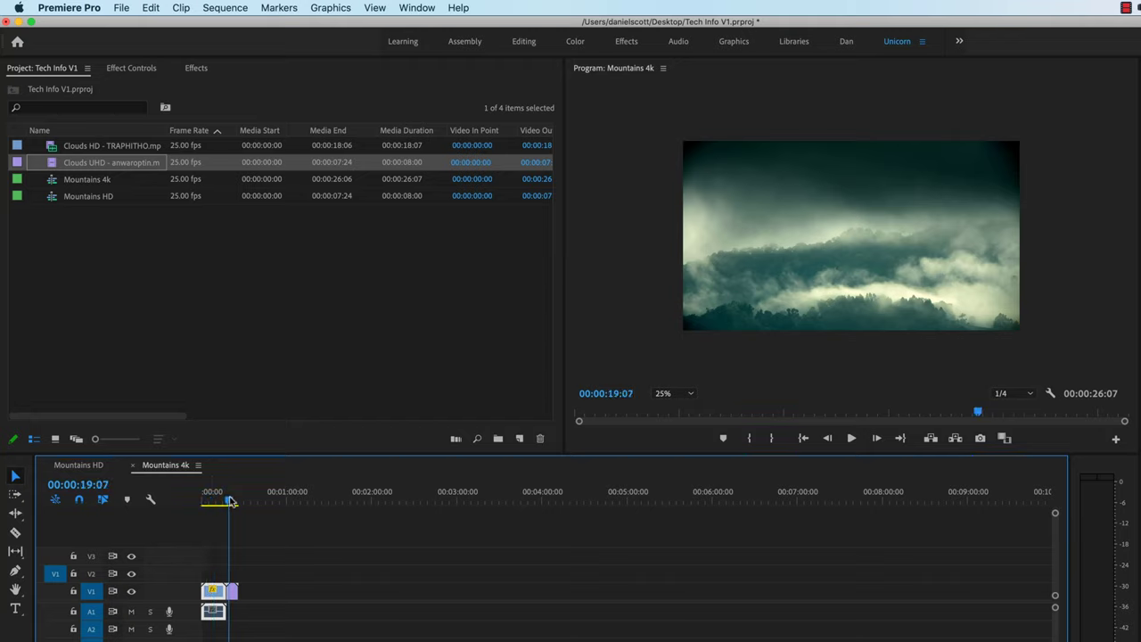